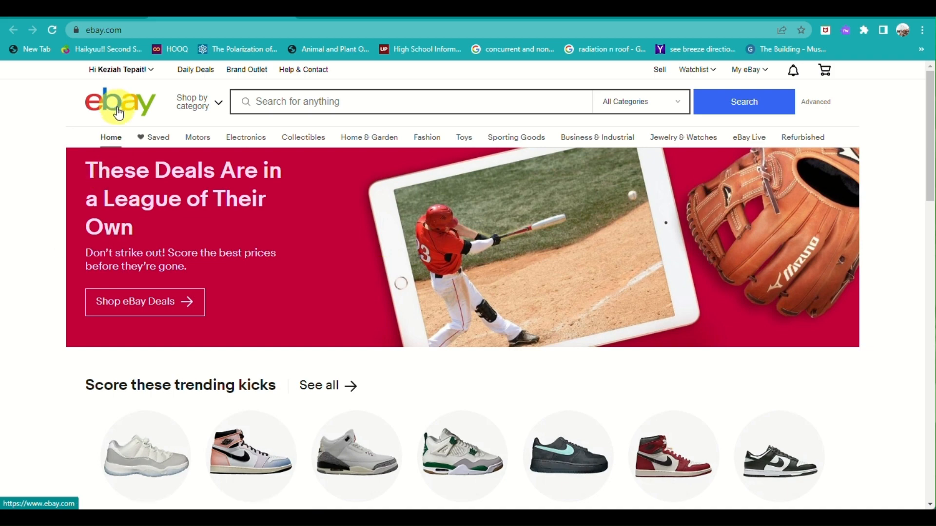
Step: Browse the eBay home page, then go to the Sell page
scroll(119, 113, "up", 5)
scroll(118, 112, "down", 5)
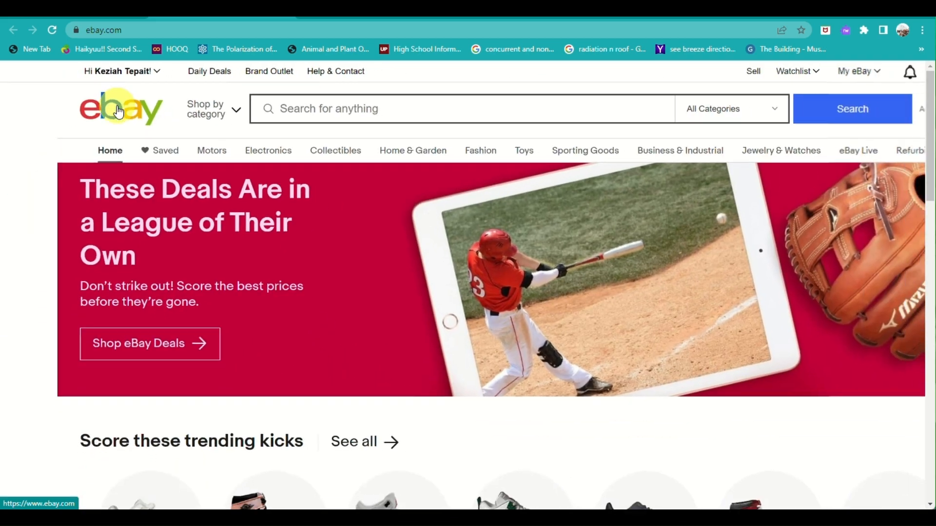
scroll(251, 251, "down", 10)
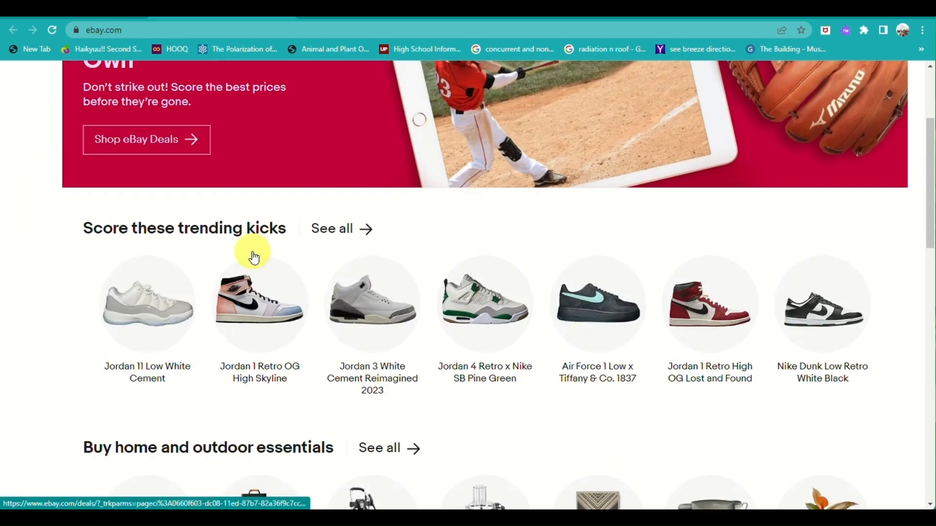
scroll(254, 257, "down", 8)
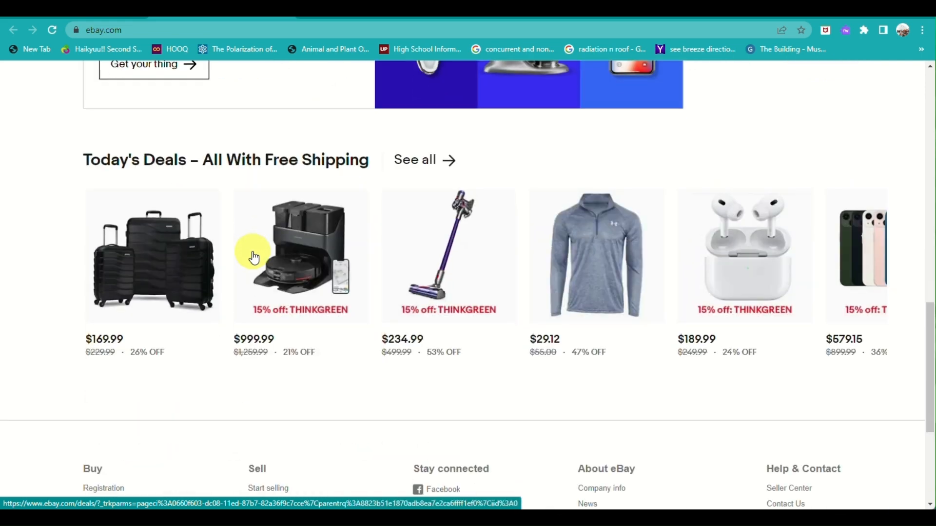
scroll(254, 257, "down", 5)
key("Home")
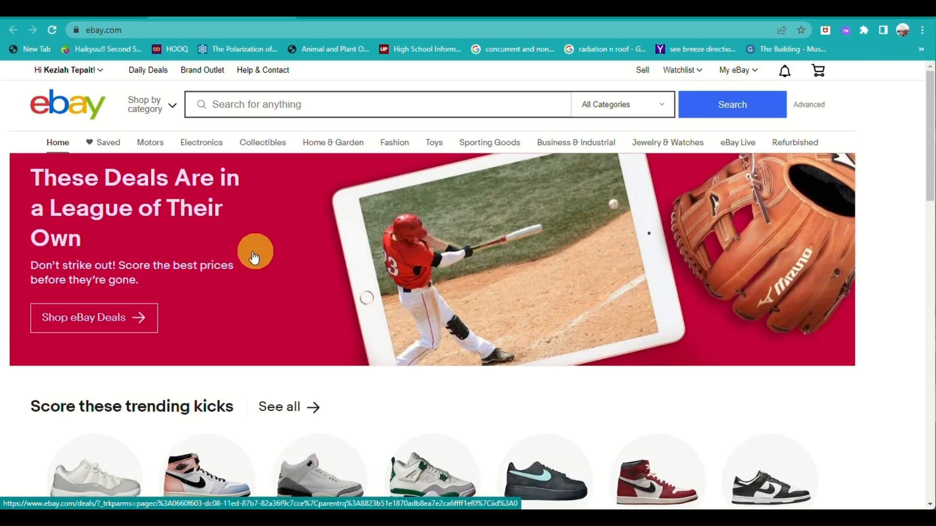
left_click(642, 71)
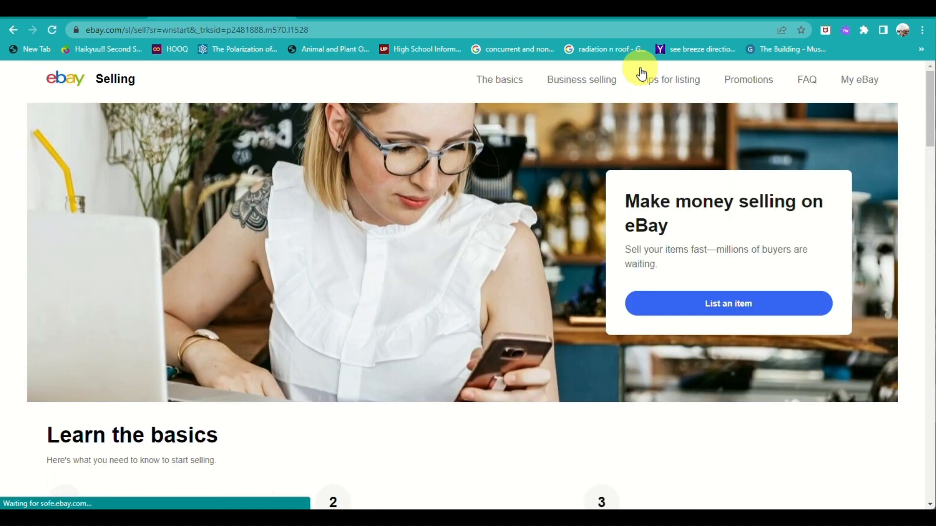
Step: Start listing an item, then return from the contact-info form to the Selling page
scroll(441, 218, "down", 5)
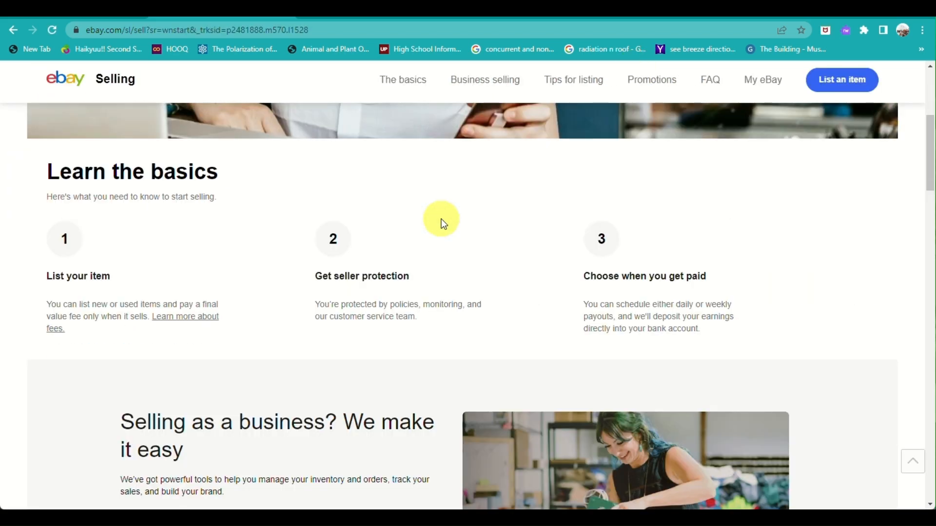
scroll(441, 218, "down", 5)
scroll(440, 219, "up", 10)
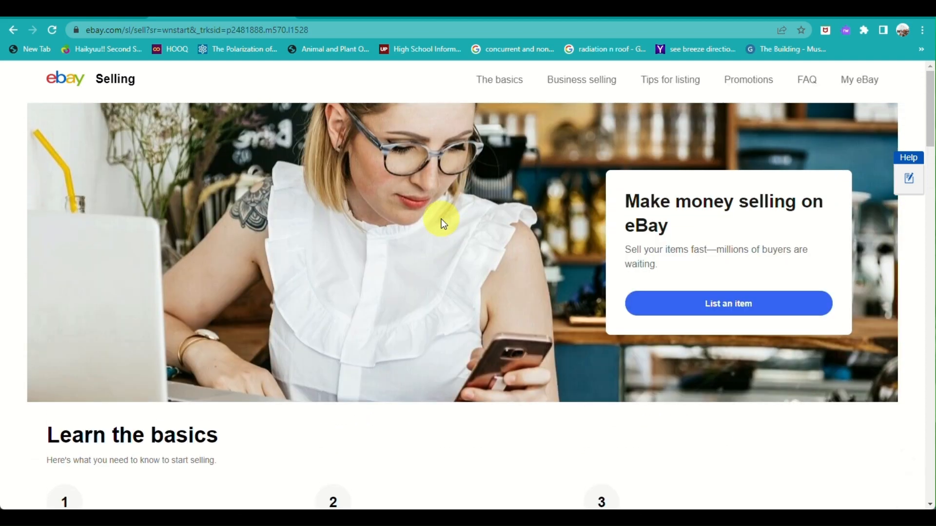
left_click(860, 85)
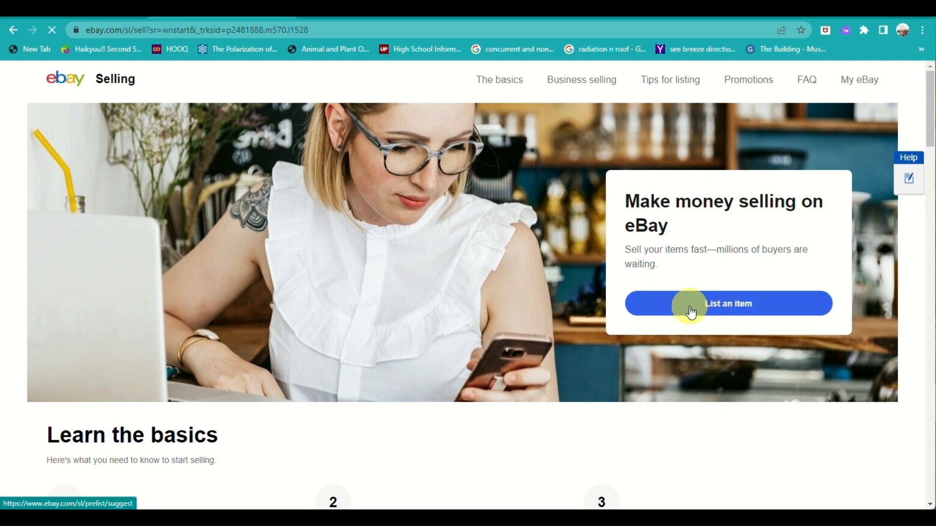
scroll(370, 220, "down", 8)
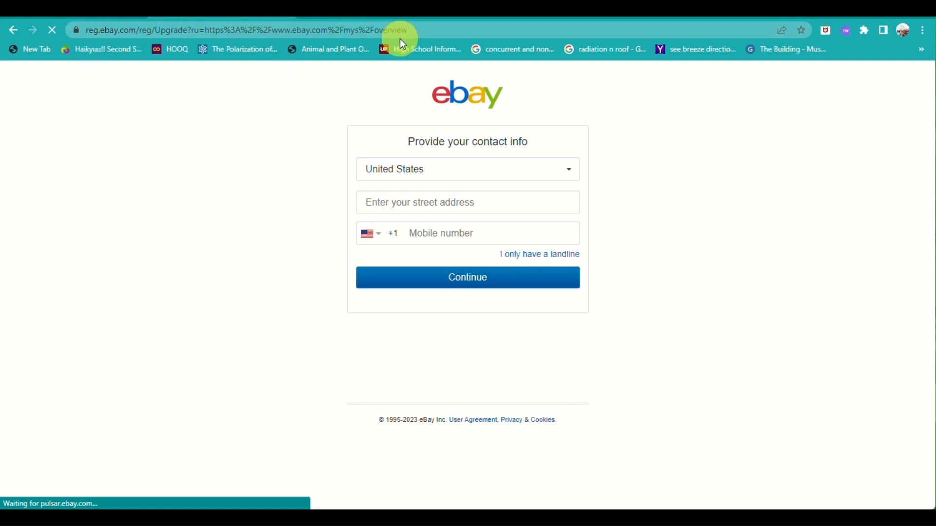
left_click(13, 28)
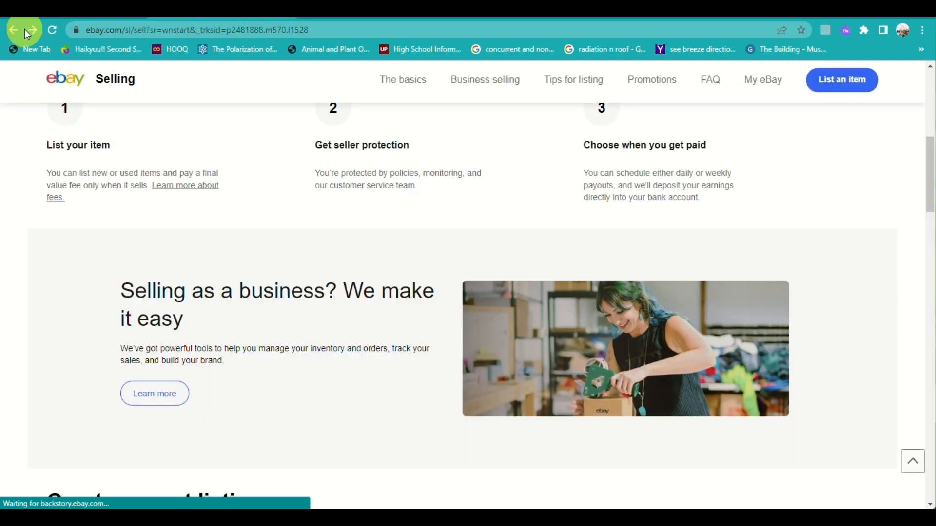
scroll(357, 98, "up", 8)
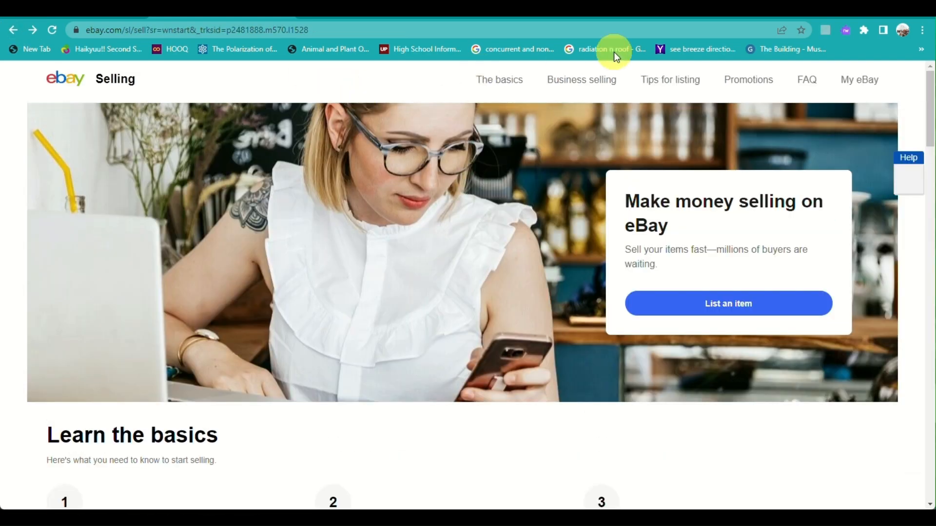
Step: Switch to the CJdropshipping sign-in page and go to its sign-up form
left_click(354, 14)
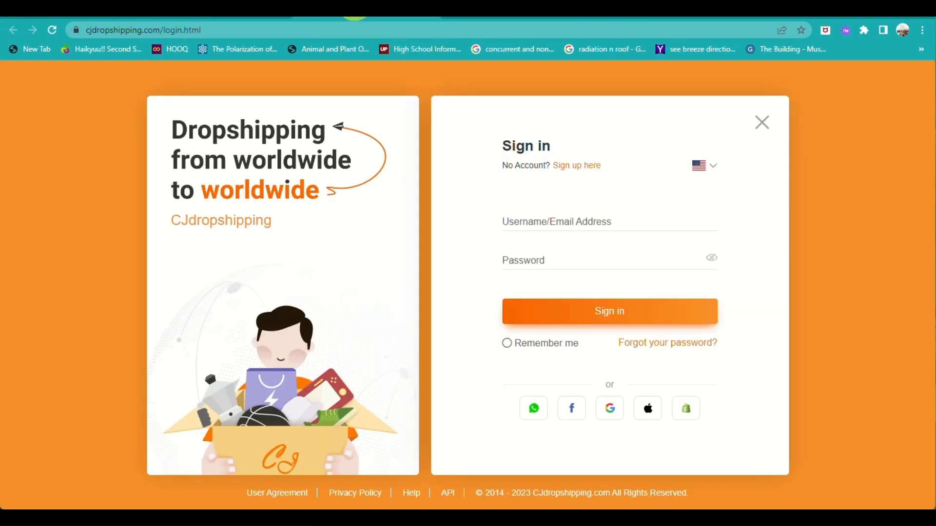
left_click(88, 30)
double_click(144, 30)
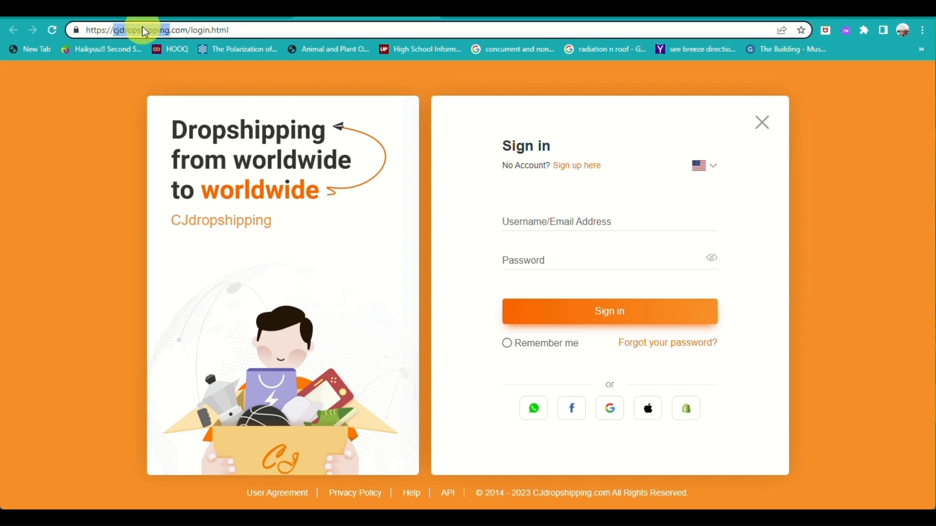
left_click(118, 206)
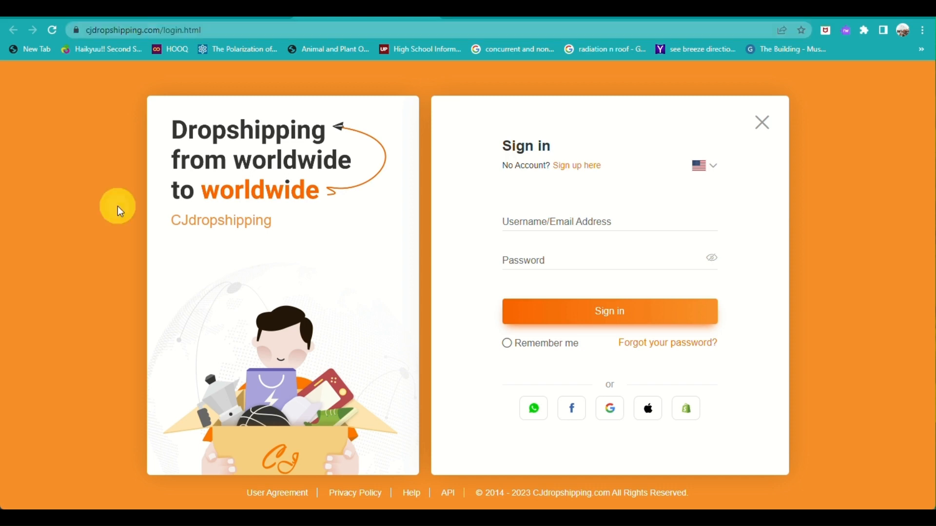
left_click(551, 226)
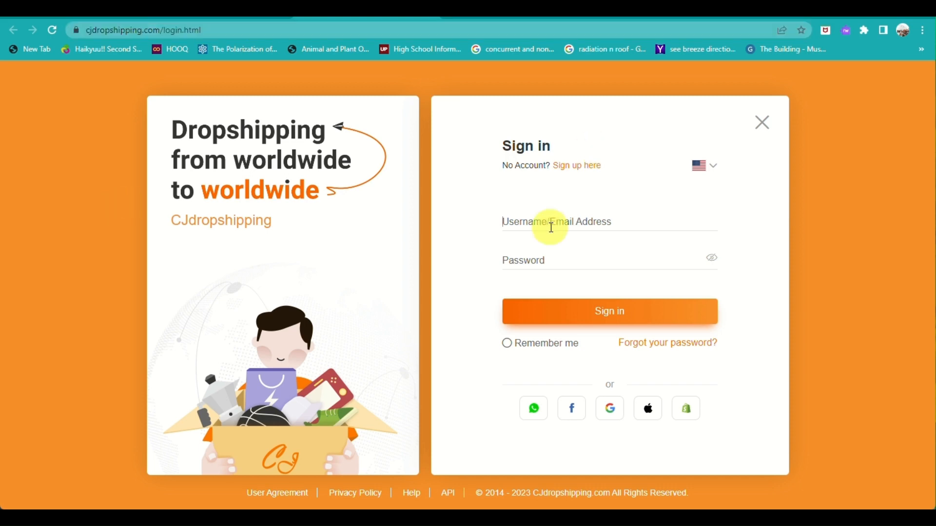
left_click(574, 176)
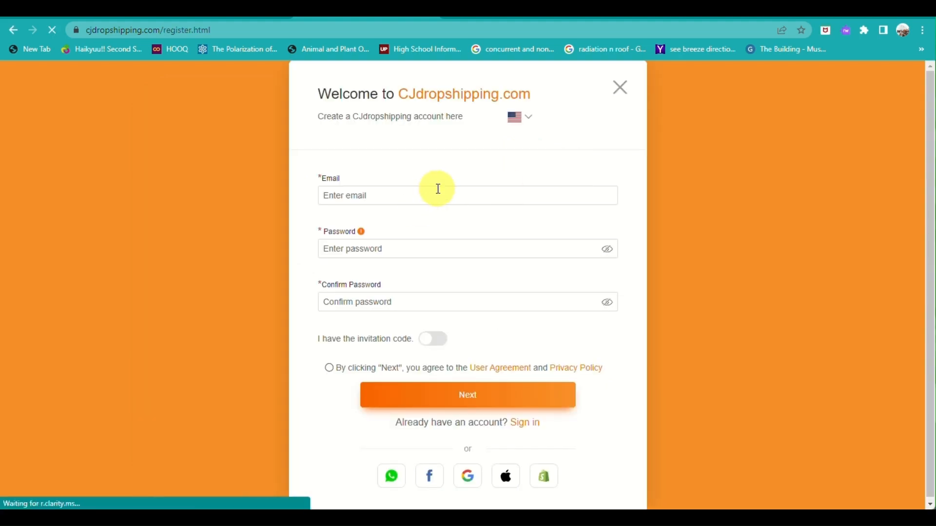
Step: Enter the new account's e-mail address and password on the registration form
left_click(438, 188)
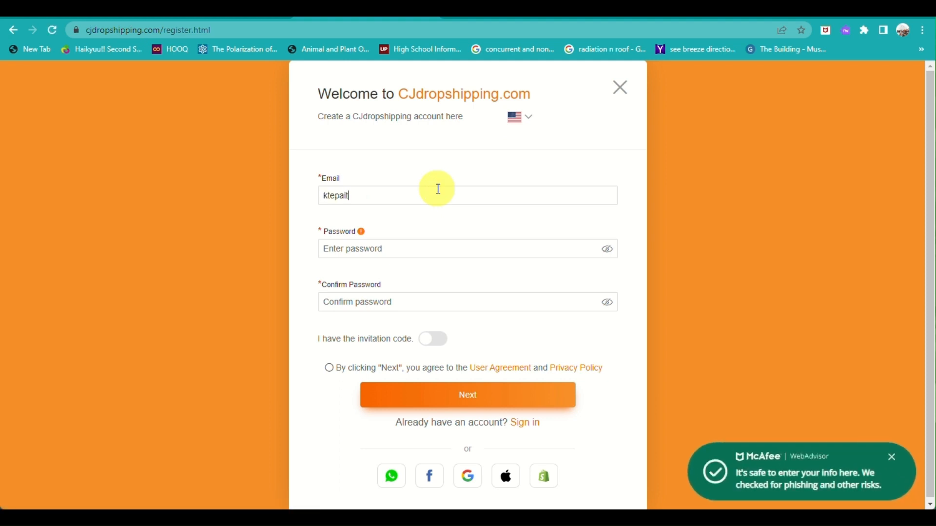
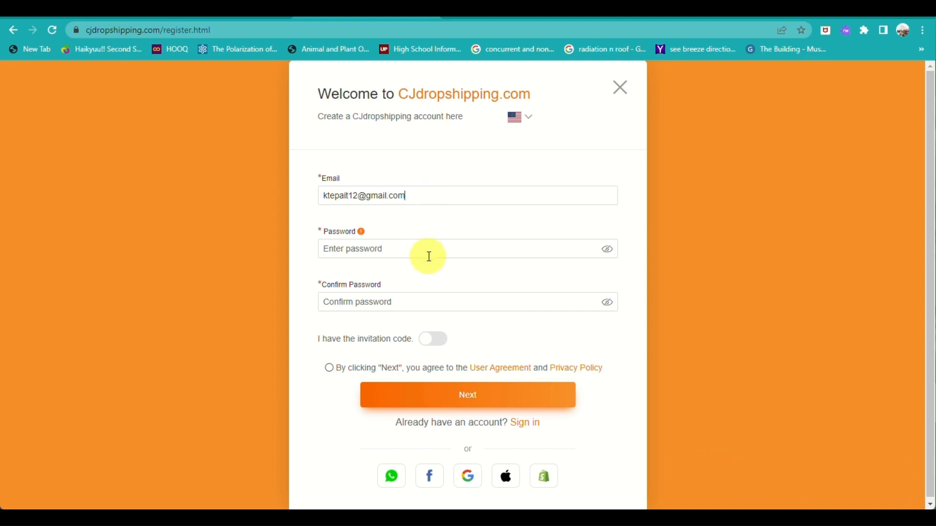
left_click(429, 256)
type("••")
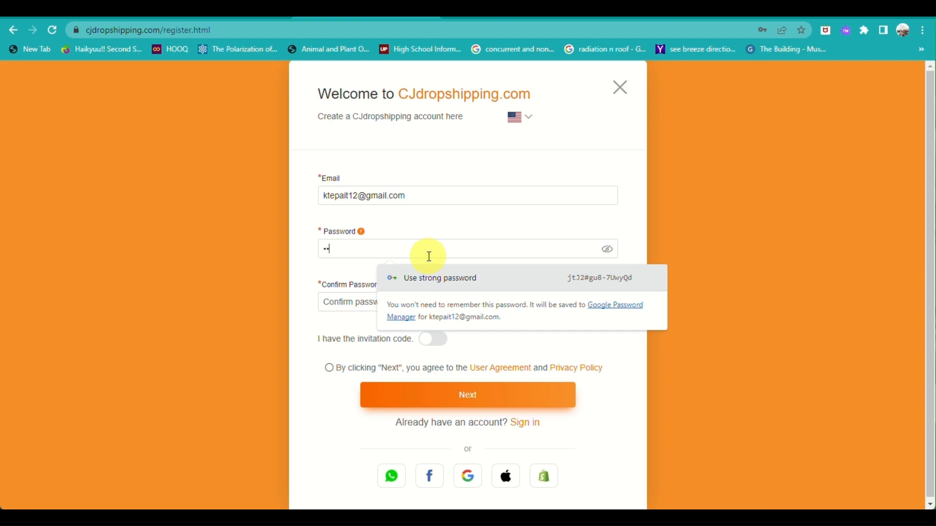
key("BackSpace")
key("BackSpace")
type("••••••••")
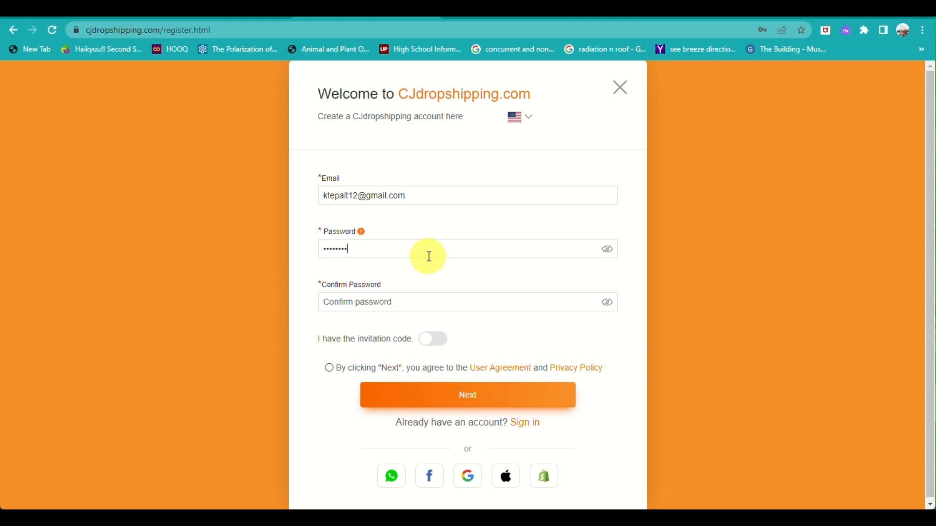
left_click(428, 304)
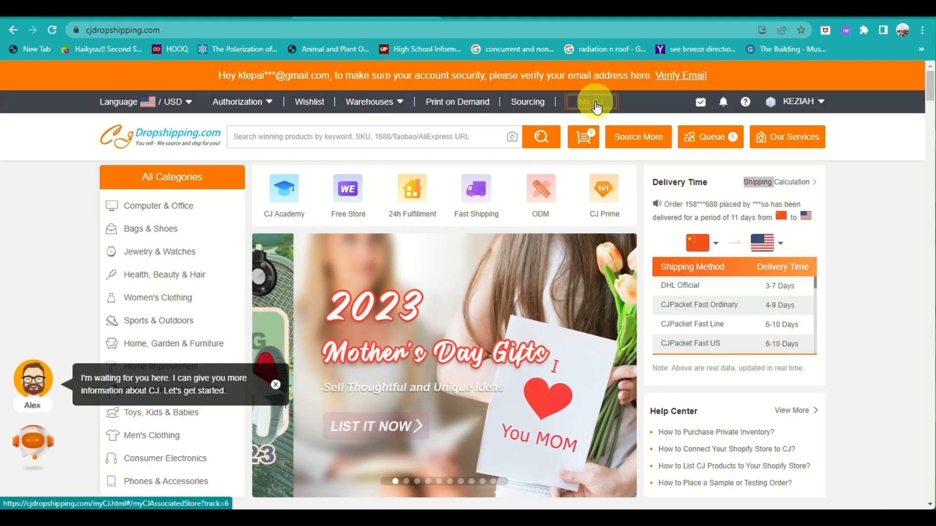
Step: In My CJ, verify the email for 10 CJ Skills and expand the Store Authorization platforms
left_click(595, 103)
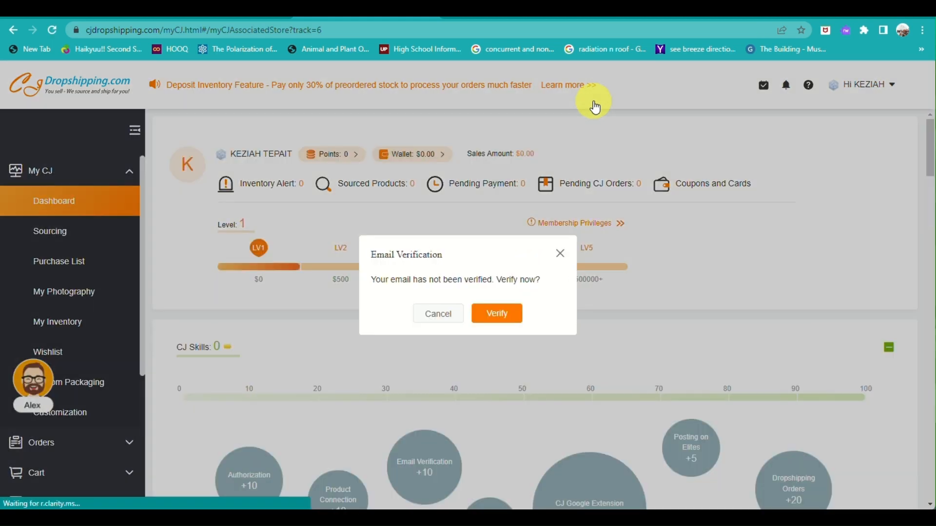
left_click(497, 314)
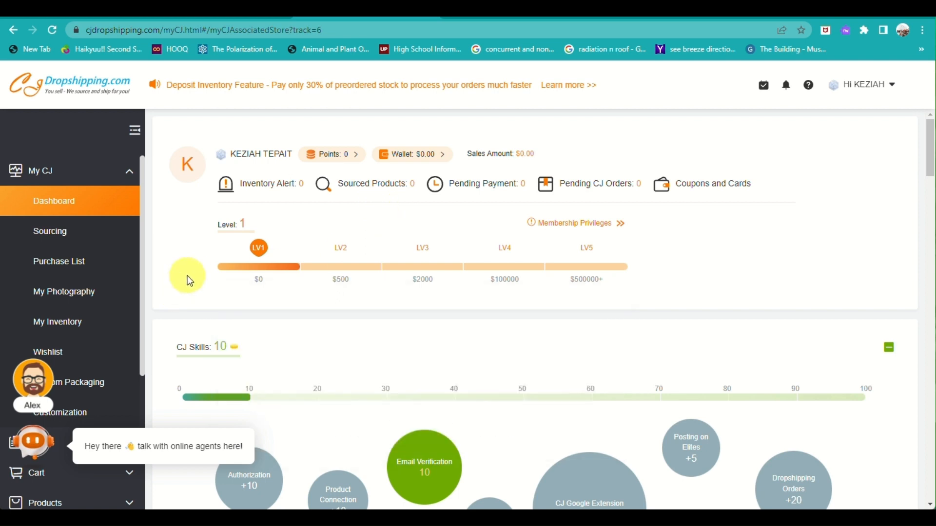
mouse_move(252, 249)
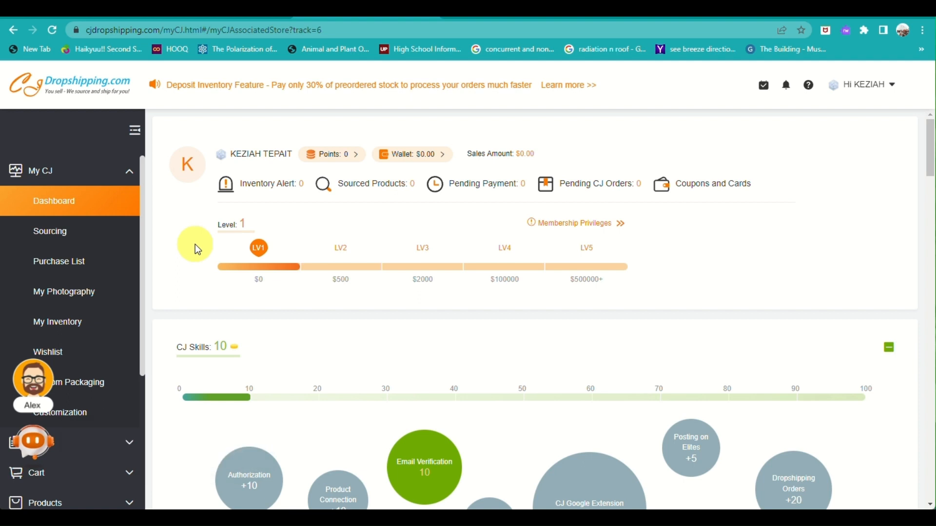
scroll(46, 297, "down", 4)
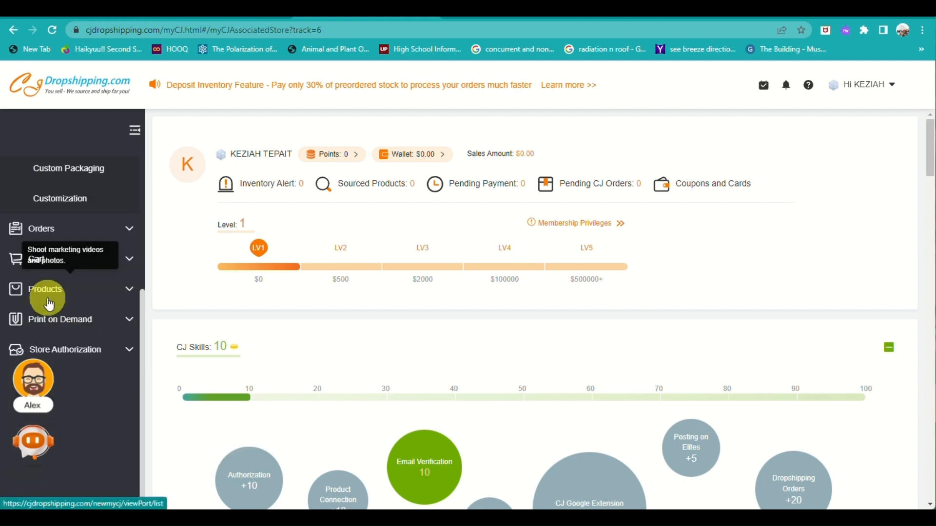
left_click(94, 347)
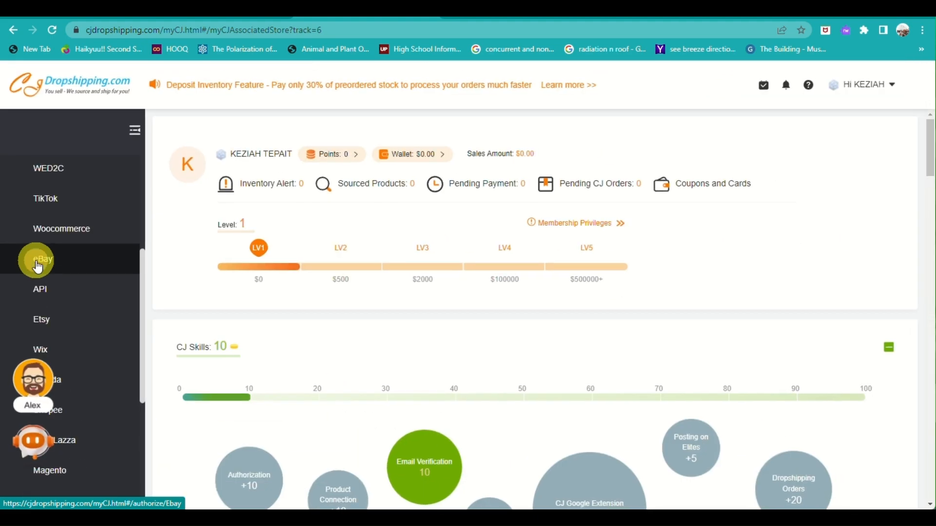
left_click(37, 265)
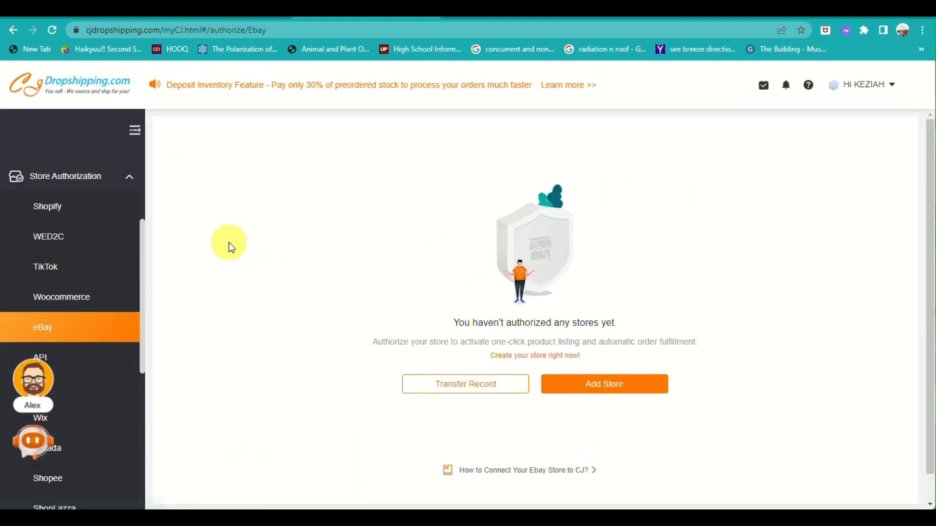
left_click(638, 399)
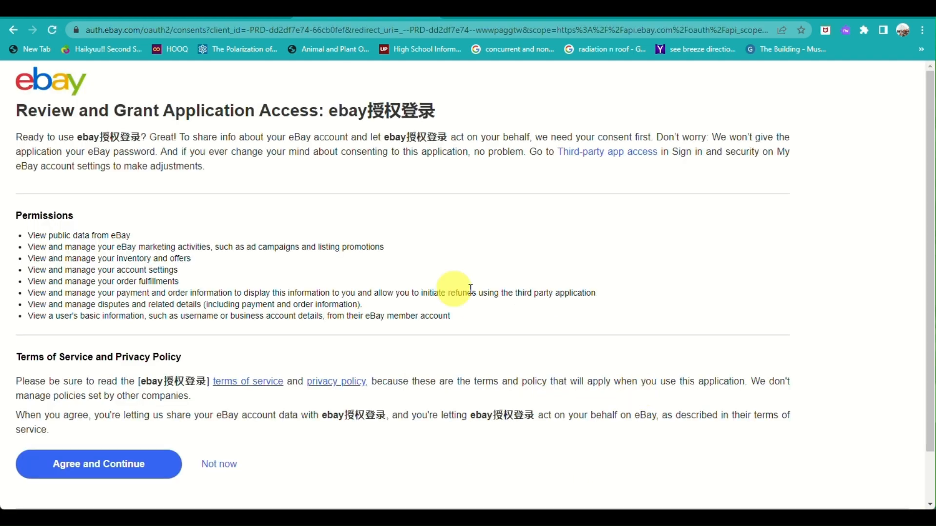
scroll(203, 276, "down", 1)
scroll(203, 276, "down", 1)
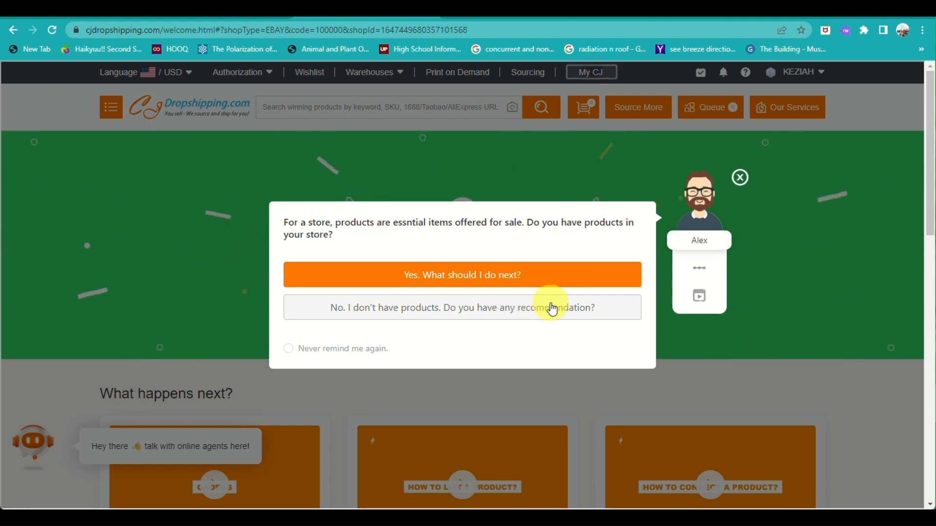
left_click(741, 177)
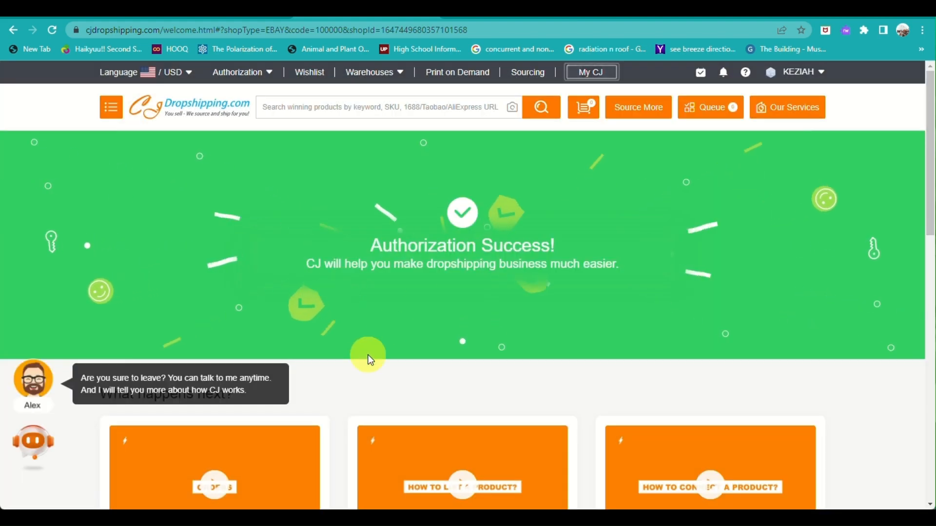
scroll(370, 361, "down", 12)
scroll(370, 361, "up", 3)
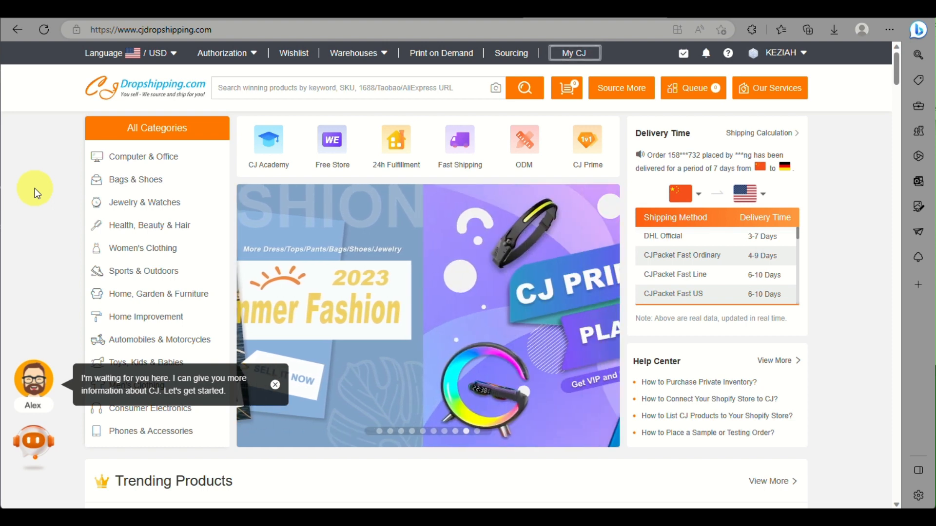
mouse_move(144, 157)
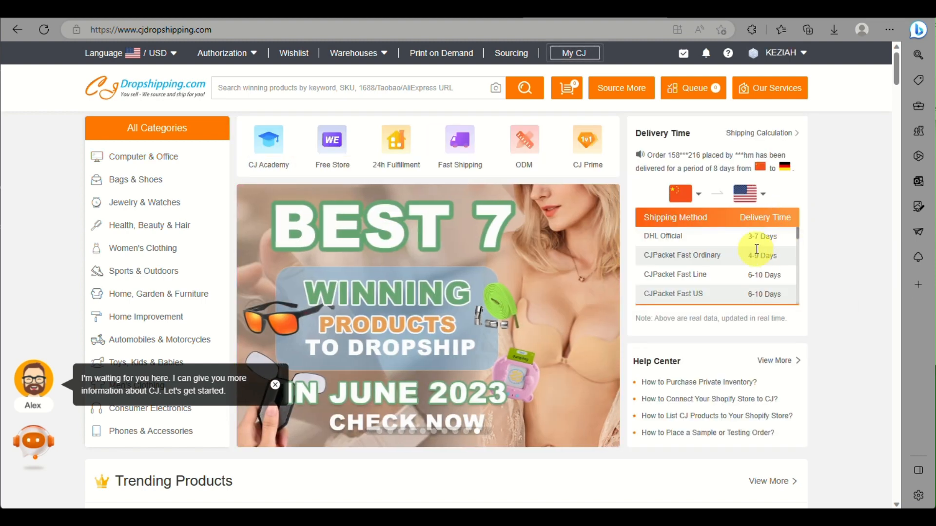
Step: On eBay, go to the Selling section of My eBay
left_click(698, 21)
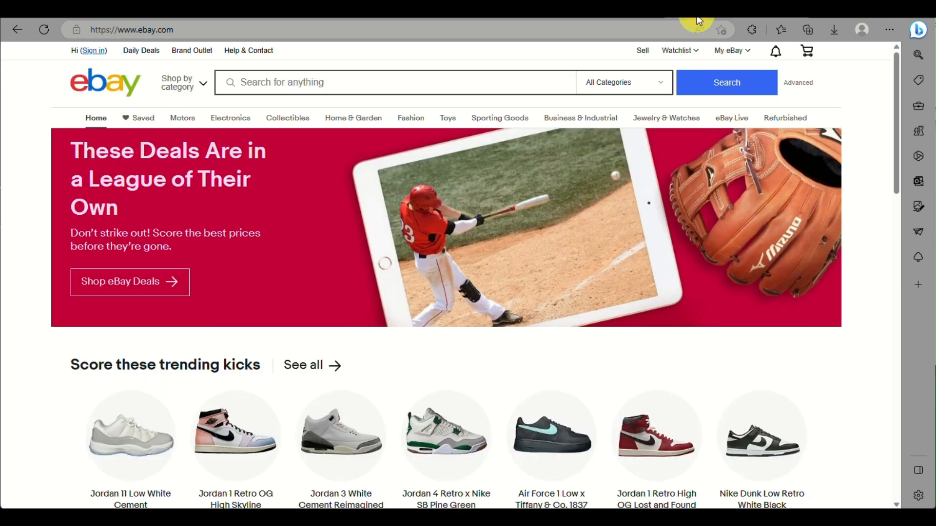
scroll(355, 328, "down", 6)
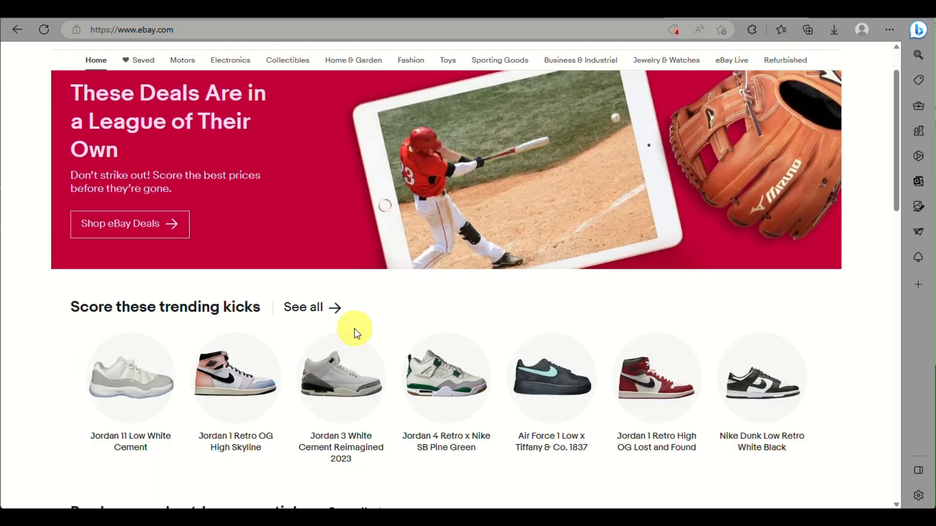
scroll(355, 334, "down", 8)
scroll(355, 334, "up", 15)
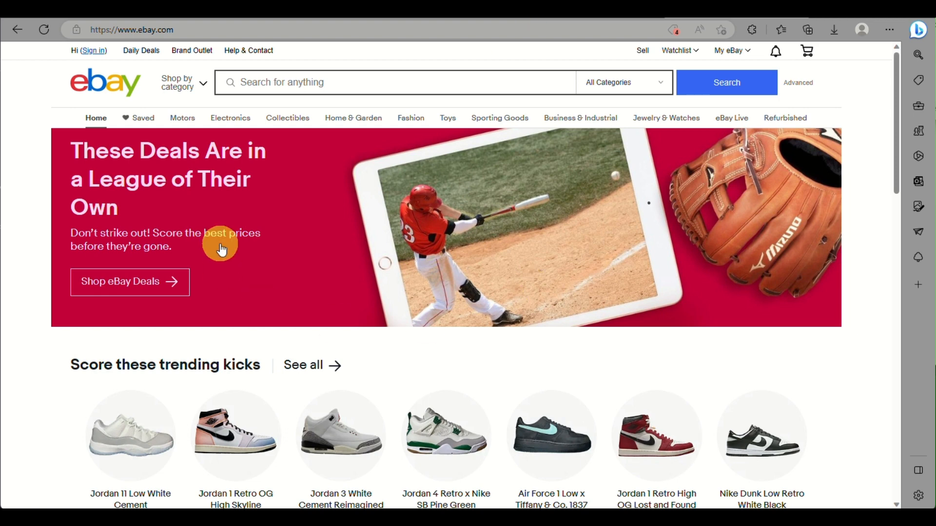
mouse_move(730, 60)
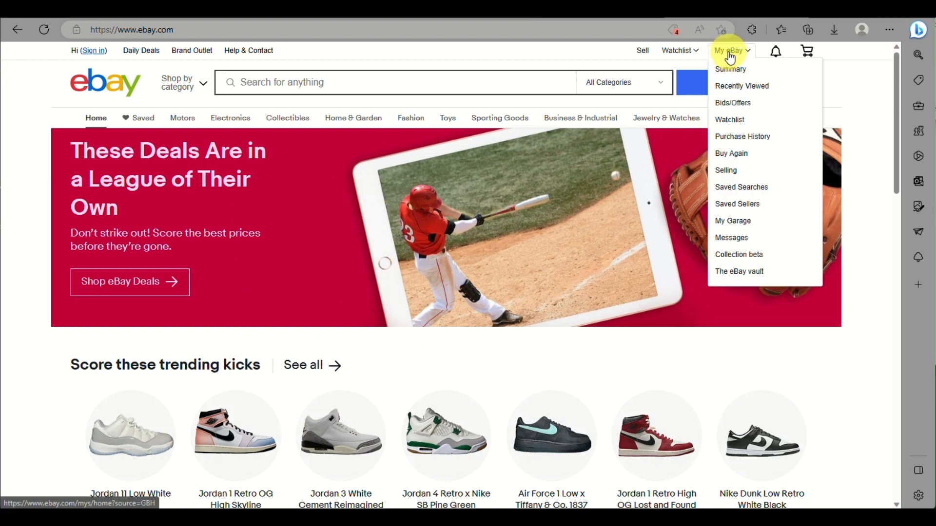
left_click(727, 172)
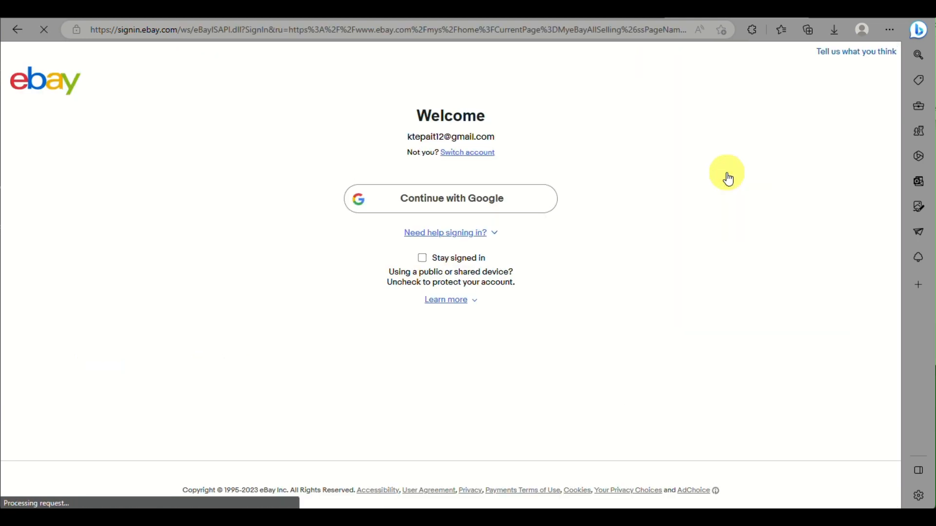
Step: Sign in with Google and dismiss the Selling Overview welcome message
left_click(500, 198)
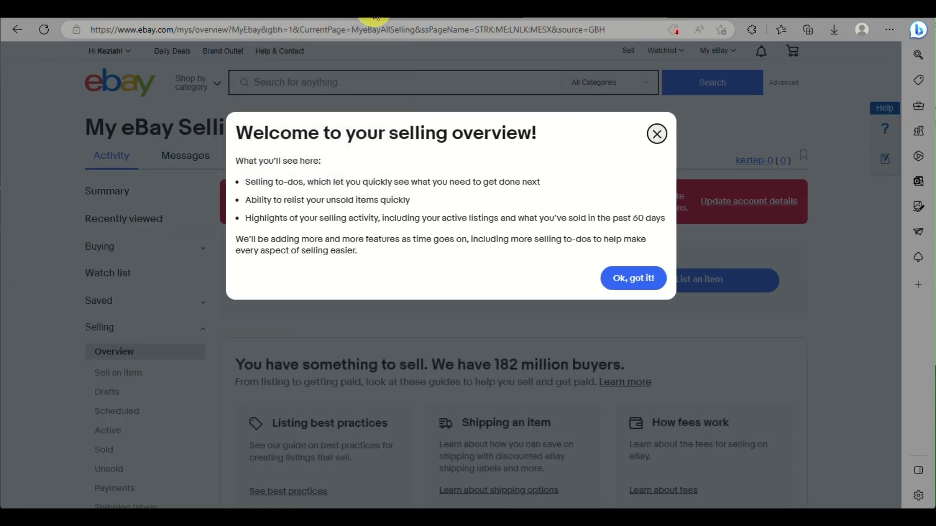
left_click(611, 281)
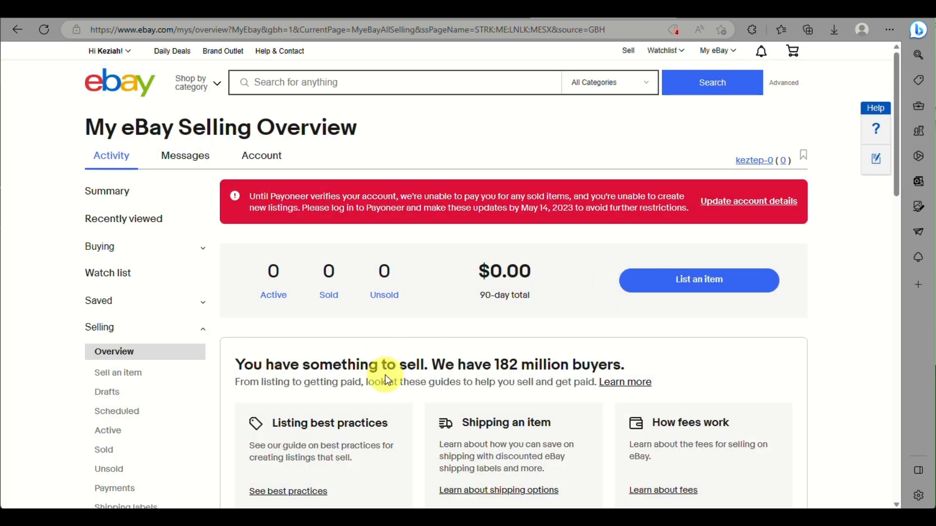
scroll(385, 375, "down", 3)
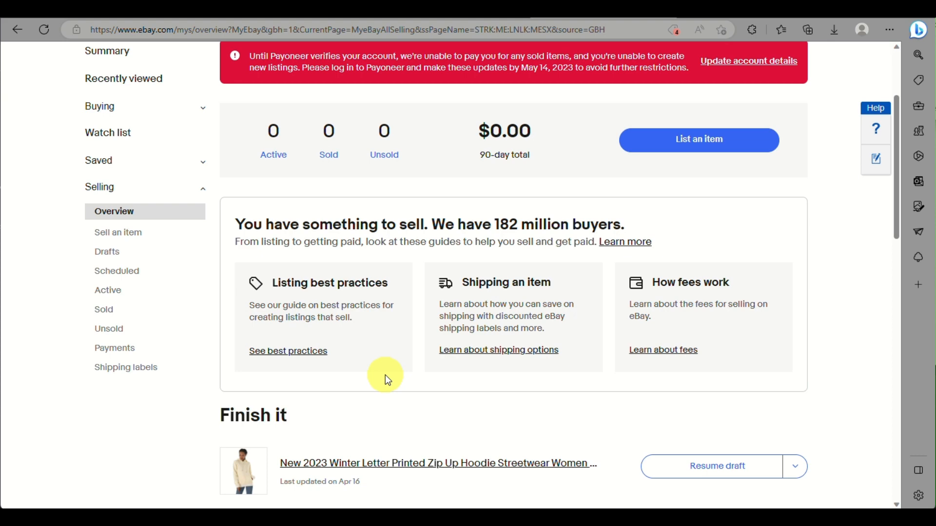
scroll(385, 375, "down", 3)
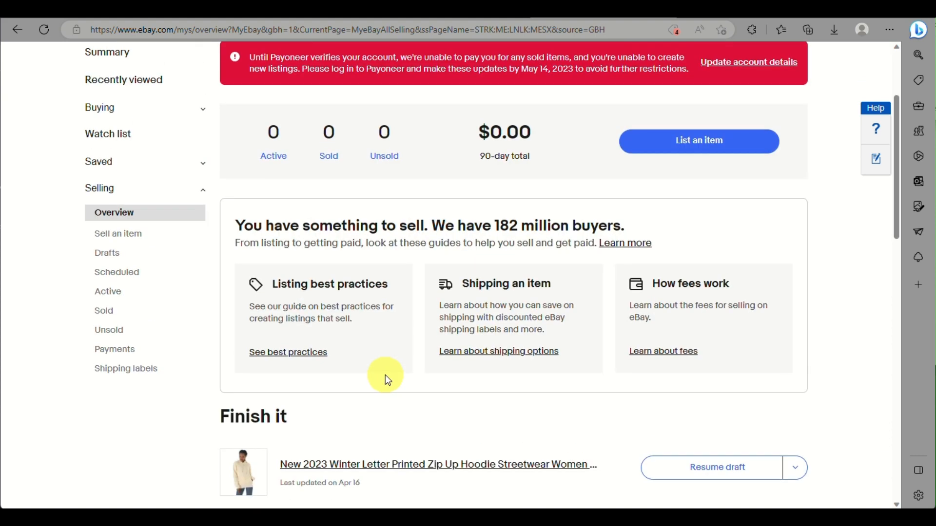
Step: Browse CJdropshipping's Trending, New, Video and Super Deals rows, then return to My CJ
left_click(456, 6)
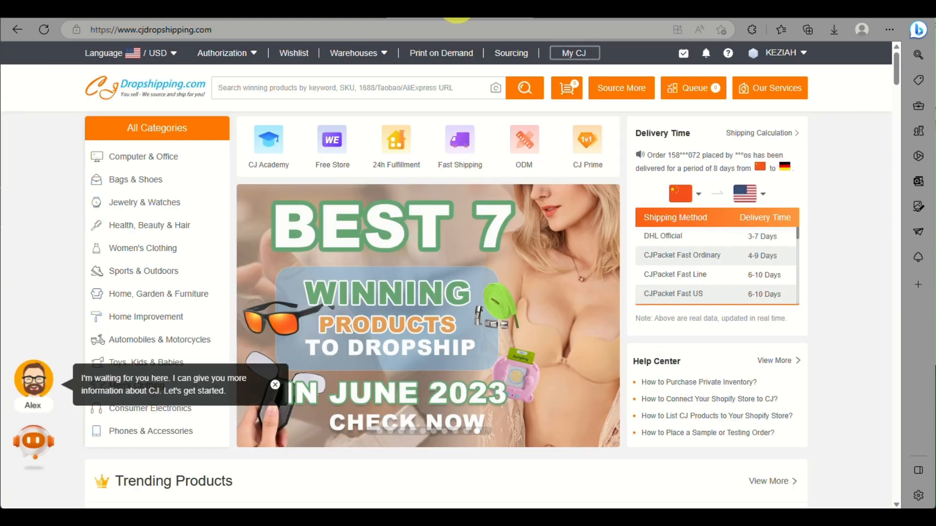
scroll(318, 287, "down", 3)
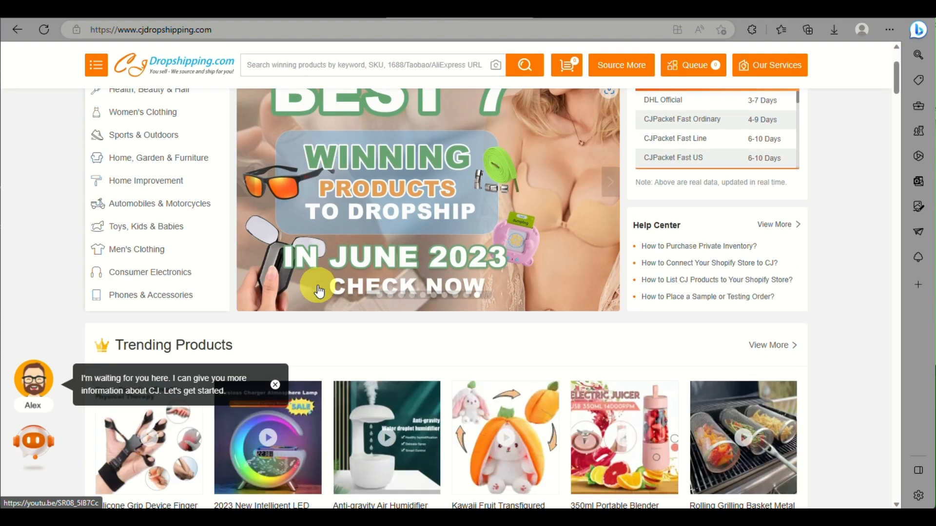
scroll(319, 291, "down", 4)
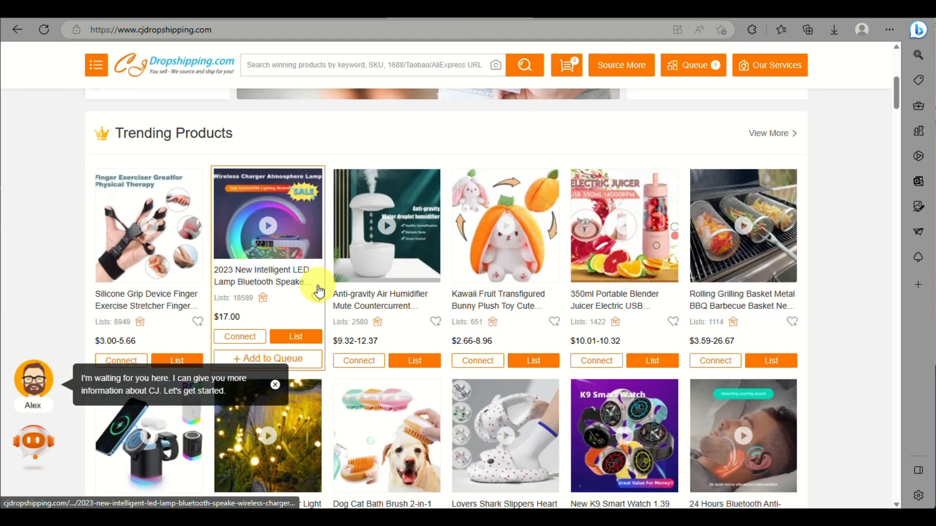
scroll(319, 292, "down", 4)
scroll(319, 290, "down", 3)
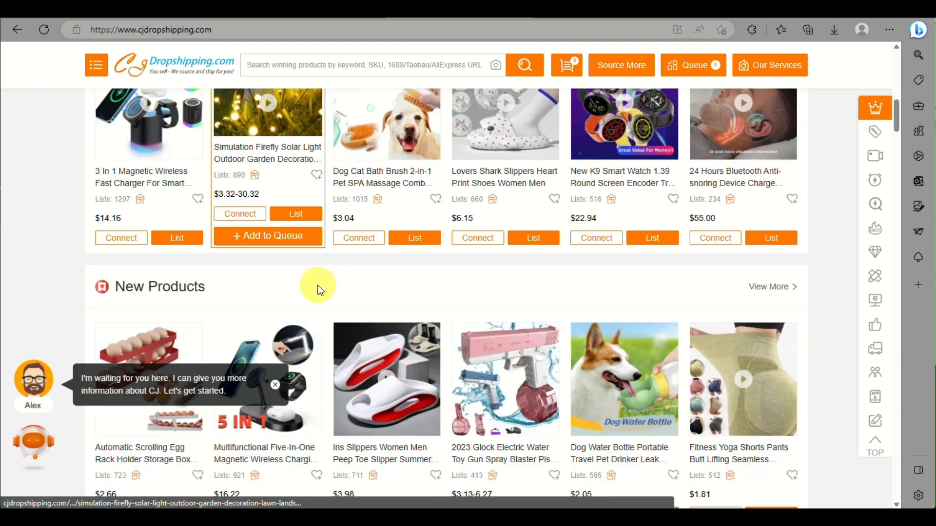
scroll(318, 289, "down", 4)
scroll(320, 292, "down", 3)
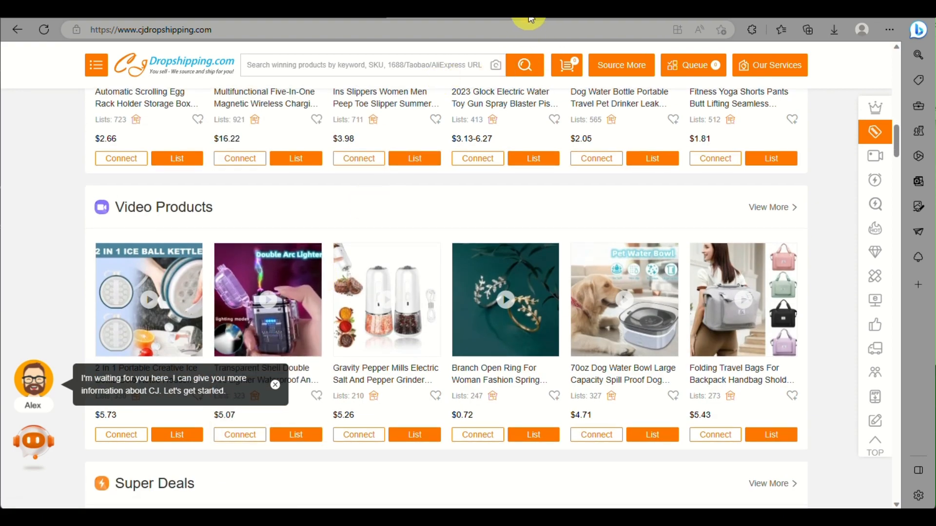
scroll(525, 285, "up", 3)
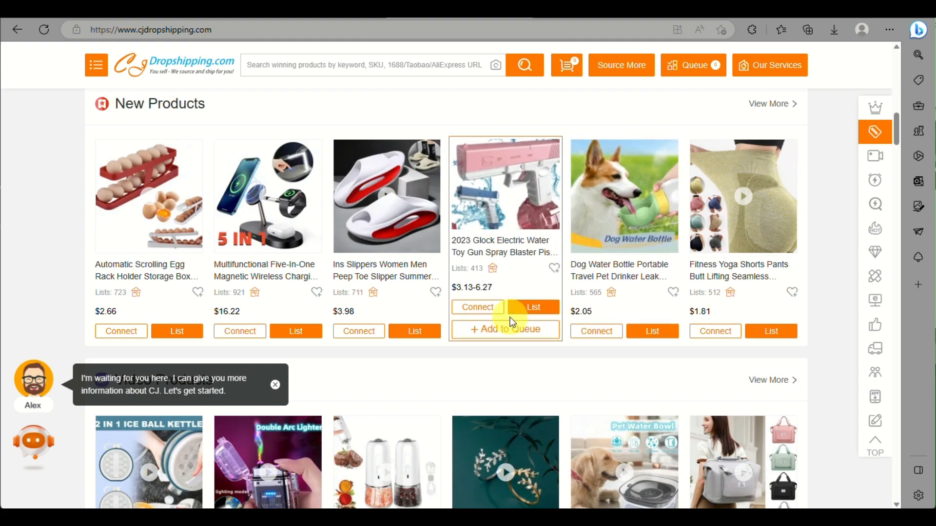
scroll(512, 322, "down", 5)
scroll(512, 322, "down", 5)
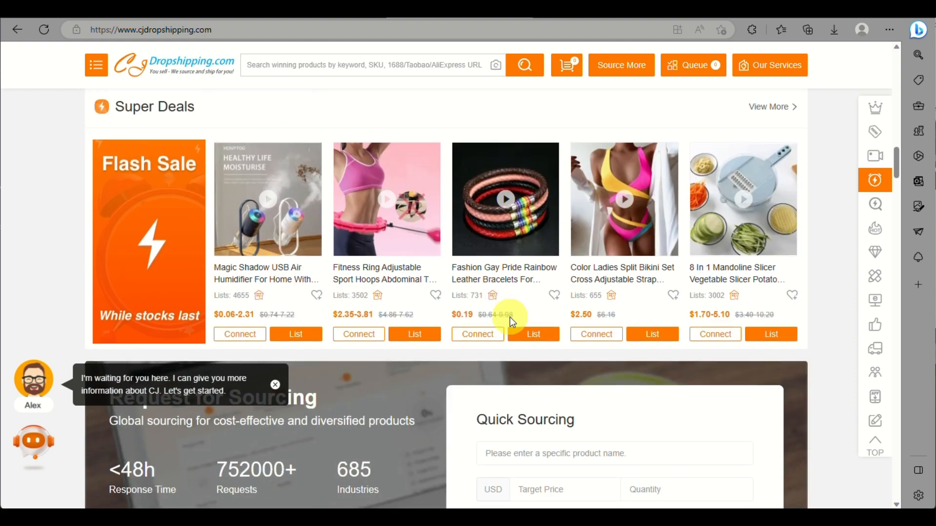
scroll(509, 317, "down", 4)
scroll(510, 317, "up", 10)
scroll(511, 322, "up", 10)
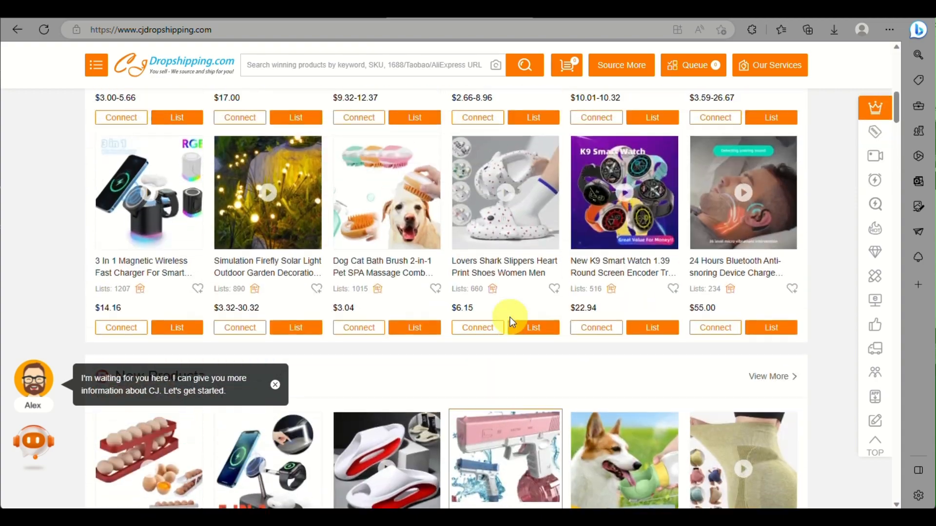
scroll(510, 322, "up", 3)
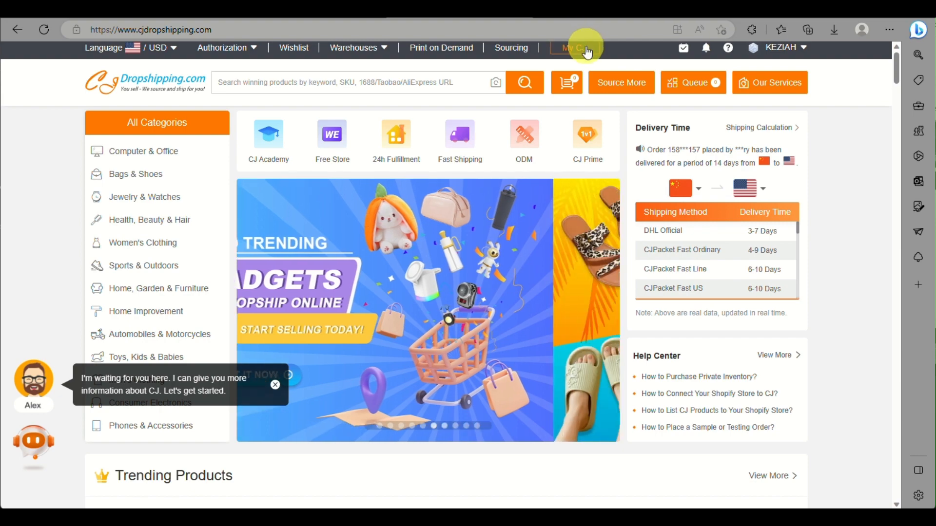
scroll(588, 52, "up", 5)
scroll(588, 52, "down", 1)
scroll(587, 52, "down", 4)
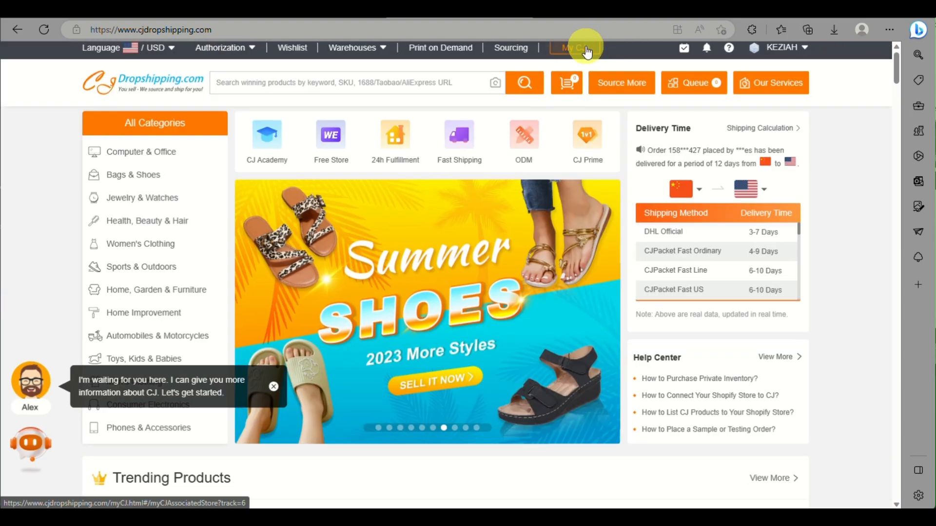
left_click(587, 52)
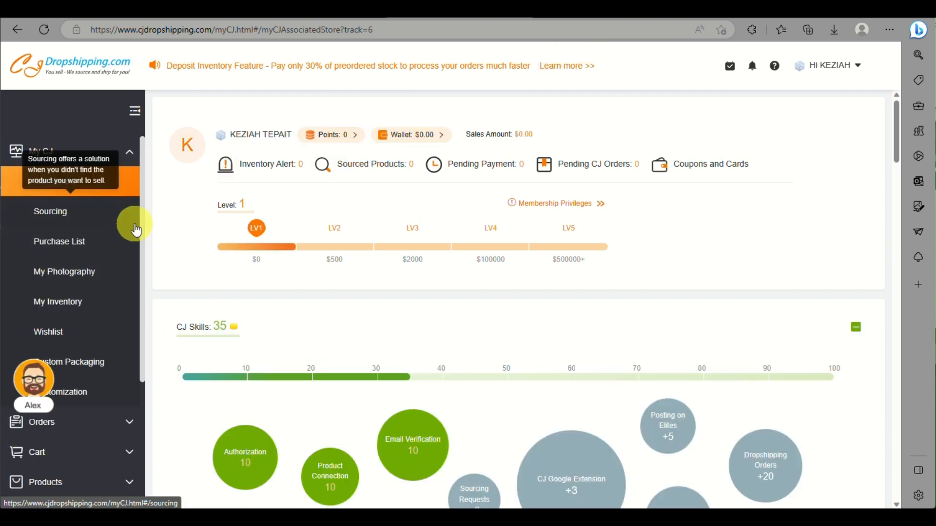
Step: View the empty Purchase List in the My CJ area
left_click(70, 253)
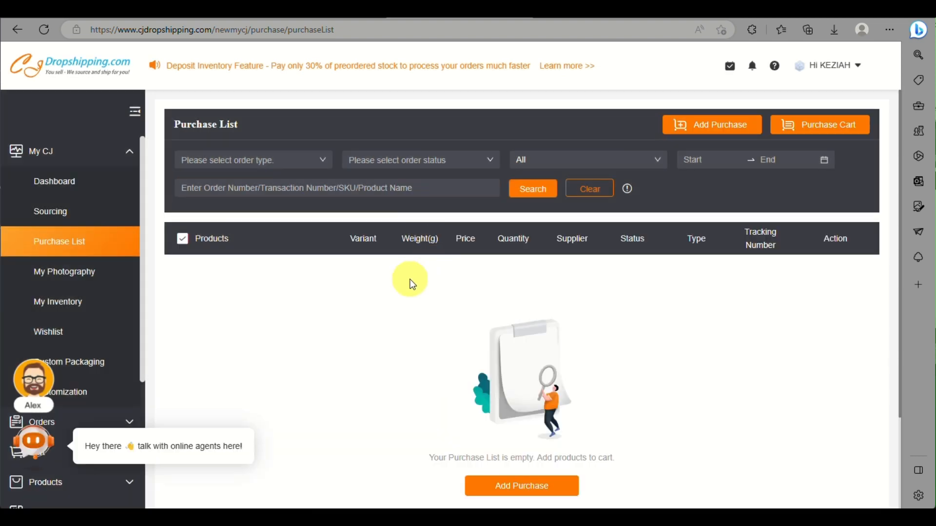
scroll(411, 284, "down", 3)
scroll(410, 283, "up", 2)
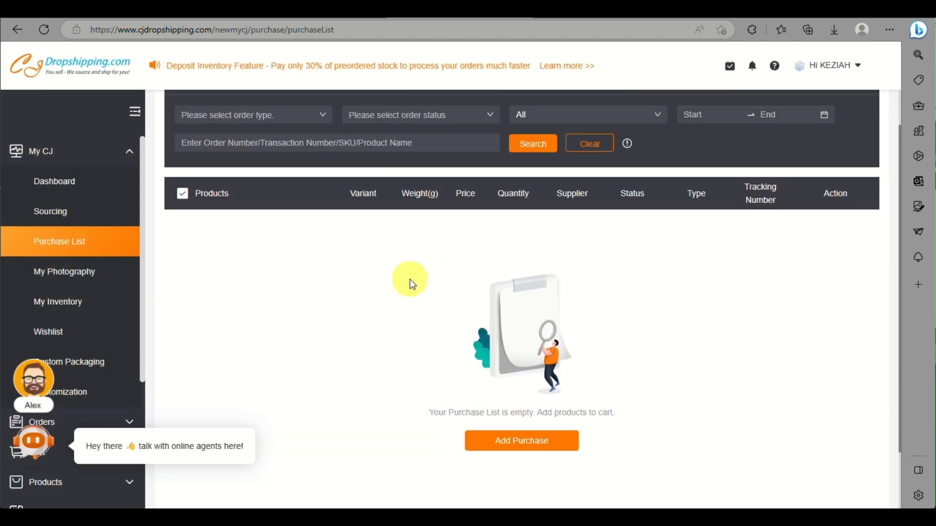
scroll(411, 283, "down", 2)
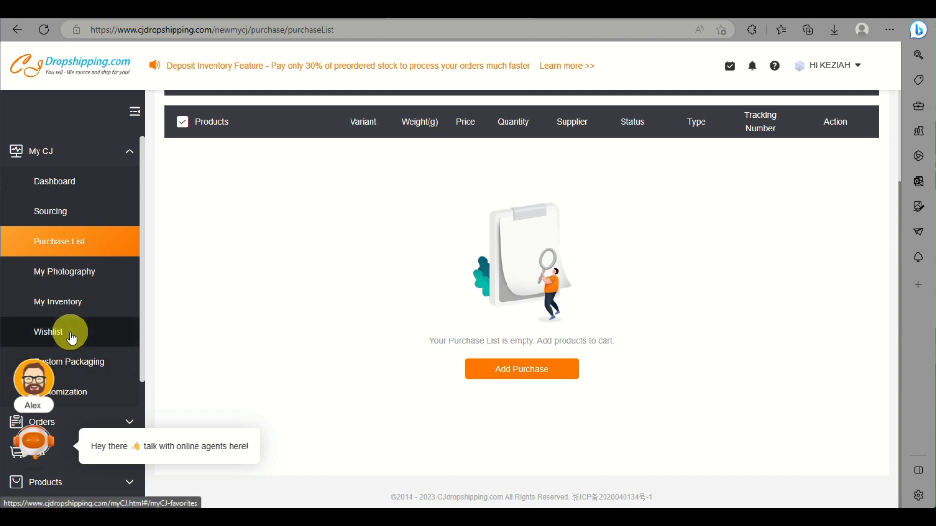
scroll(71, 336, "down", 3)
scroll(69, 334, "down", 1)
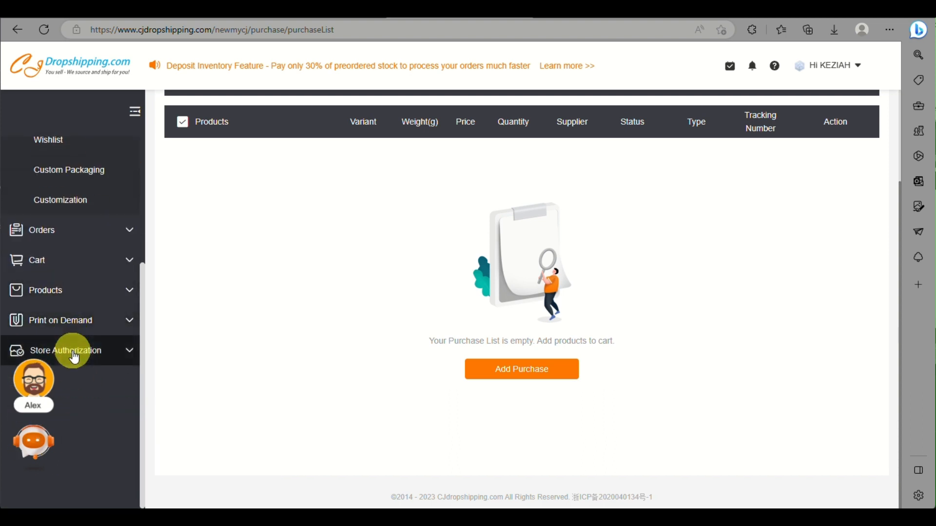
Step: Expand Store Authorization and go to the eBay store authorization page
left_click(74, 358)
scroll(74, 358, "down", 4)
scroll(74, 357, "down", 2)
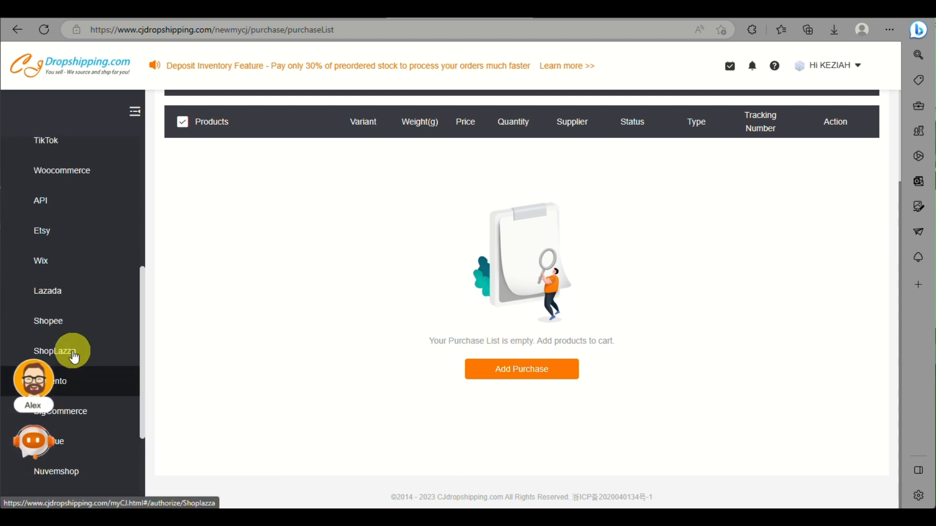
scroll(76, 341, "up", 2)
left_click(62, 197)
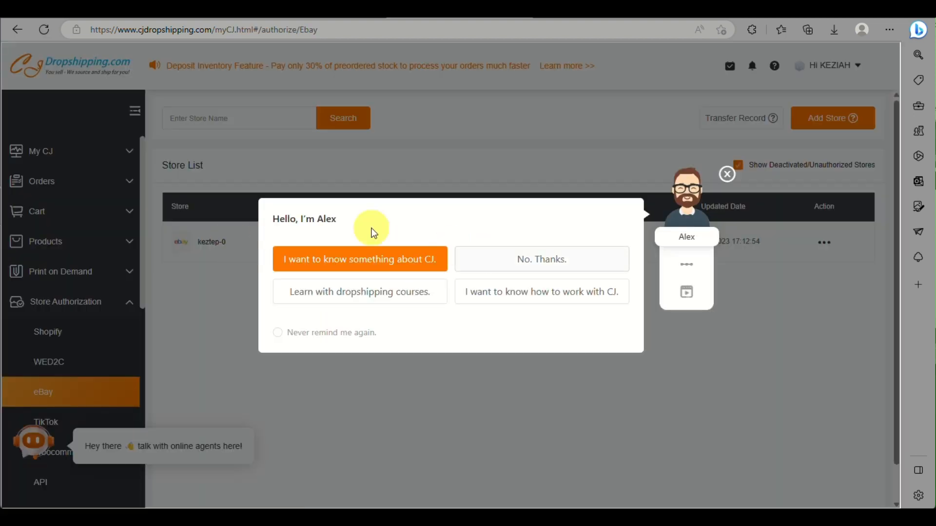
Step: Dismiss the assistant prompt and reach Purchase List through the Orders and My CJ sidebar groups
left_click(726, 173)
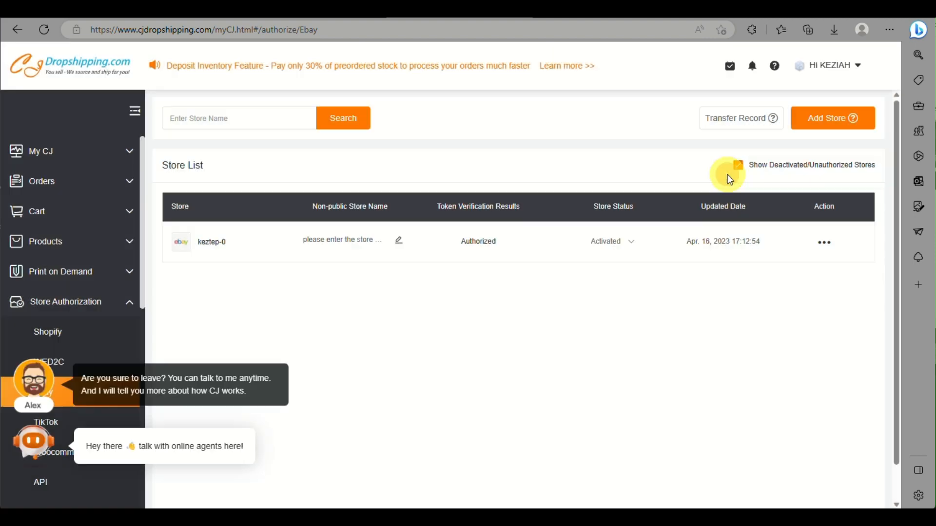
scroll(507, 218, "up", 5)
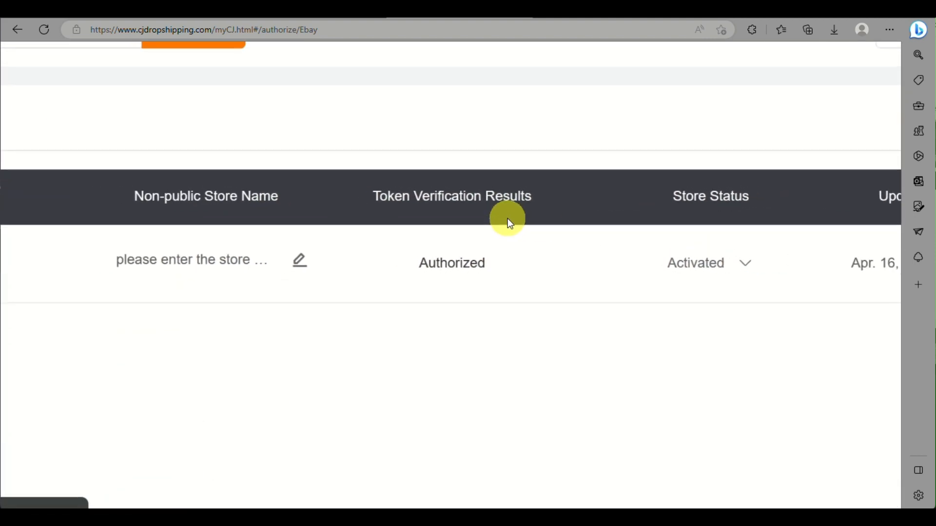
scroll(508, 218, "down", 5)
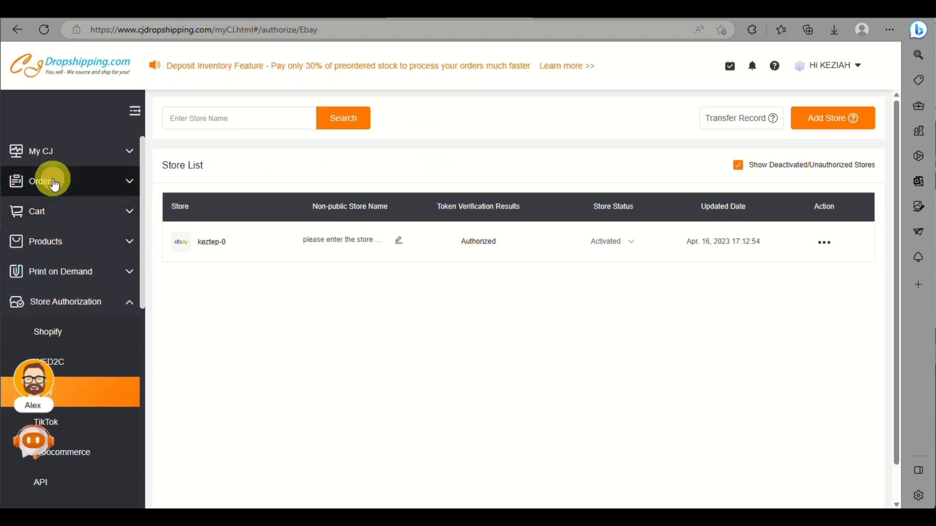
left_click(54, 184)
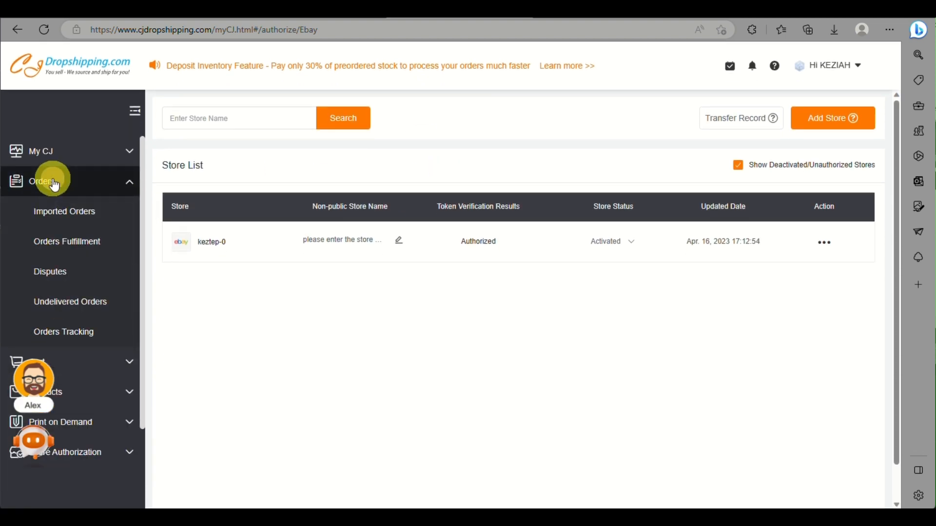
left_click(69, 160)
left_click(68, 246)
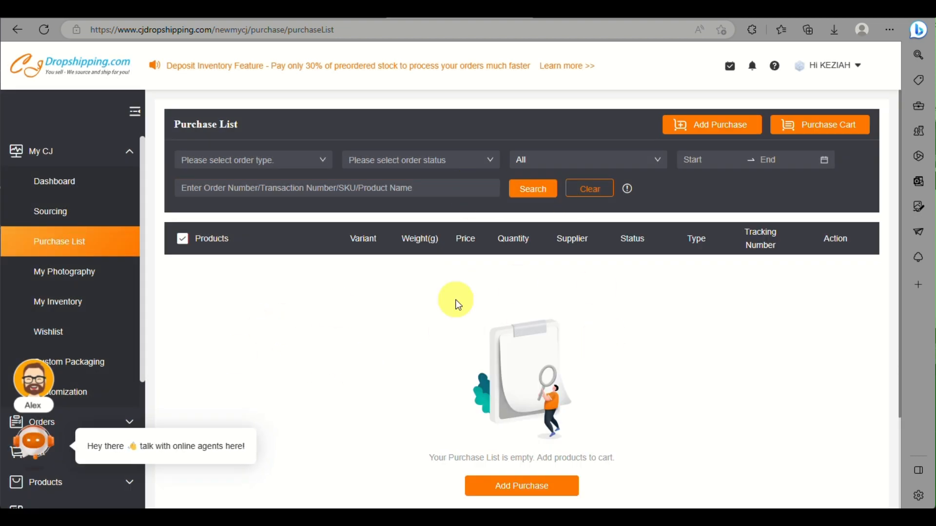
Step: From Add Purchase, view the Sevenstars Bohemian Mandala Tapestry and start listing it to a store
left_click(705, 135)
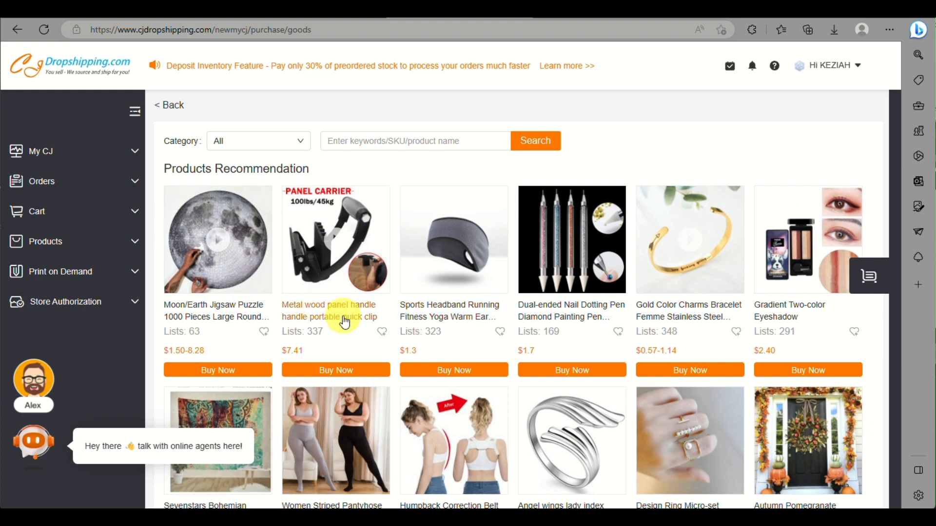
scroll(344, 322, "down", 5)
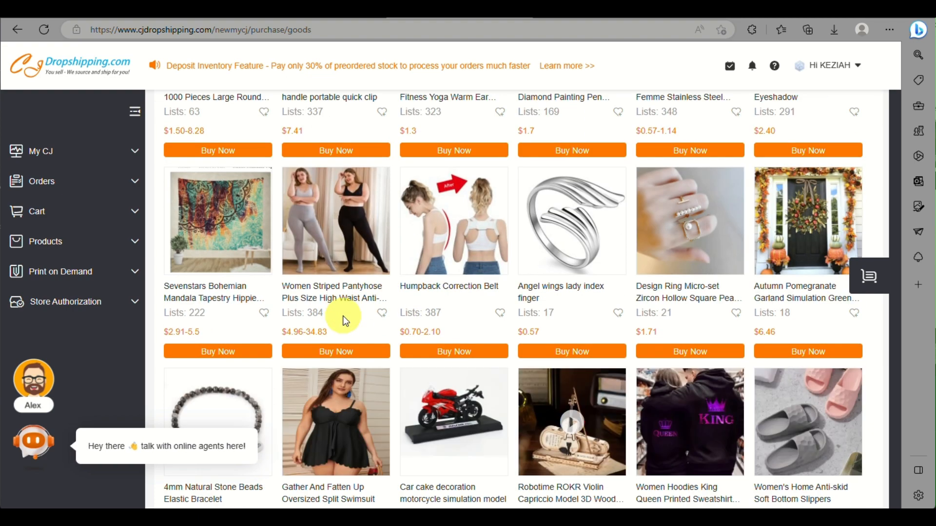
left_click(218, 244)
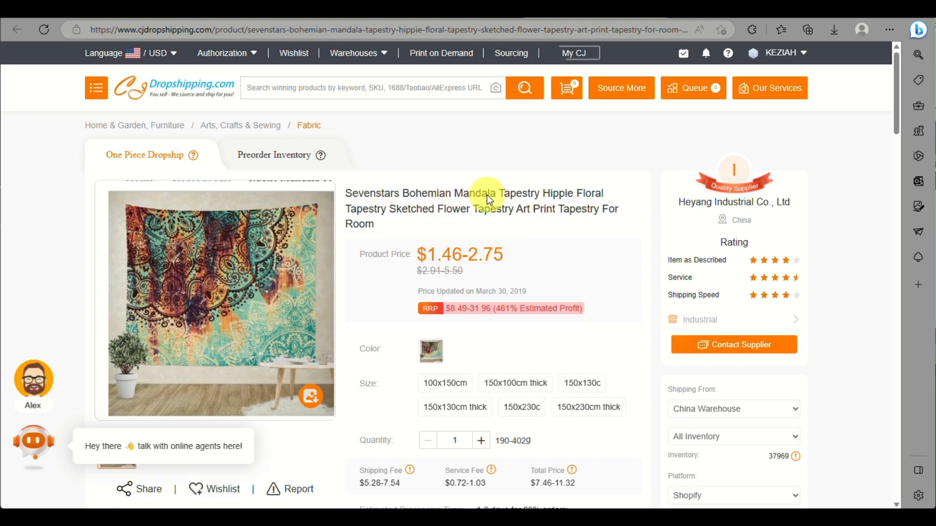
scroll(618, 277, "down", 3)
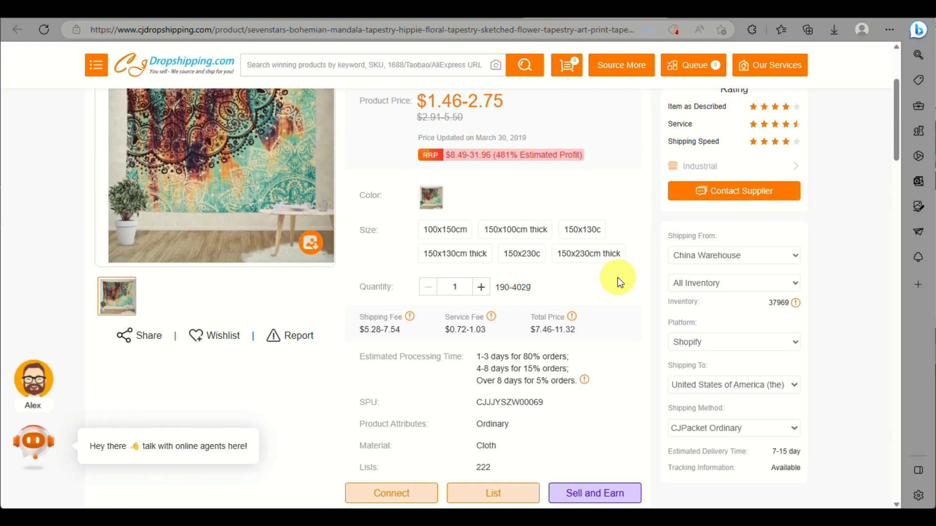
scroll(423, 283, "down", 2)
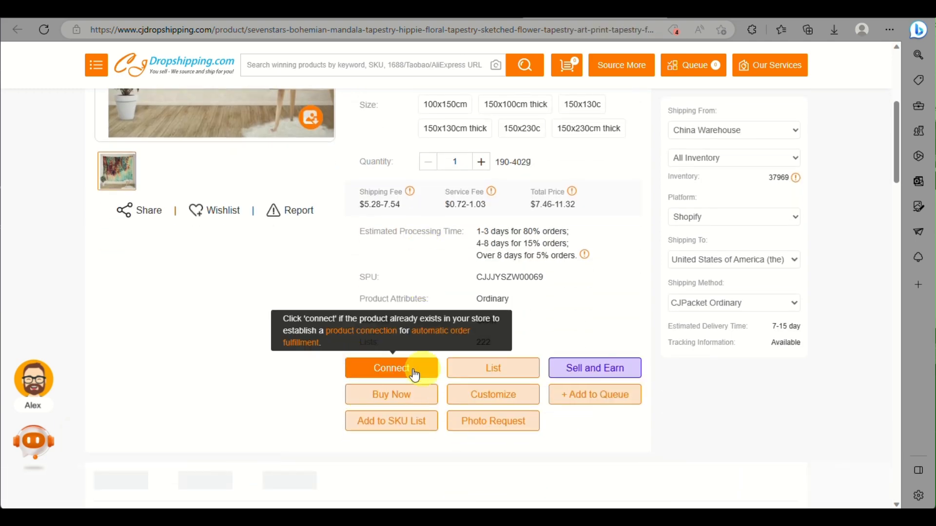
left_click(487, 368)
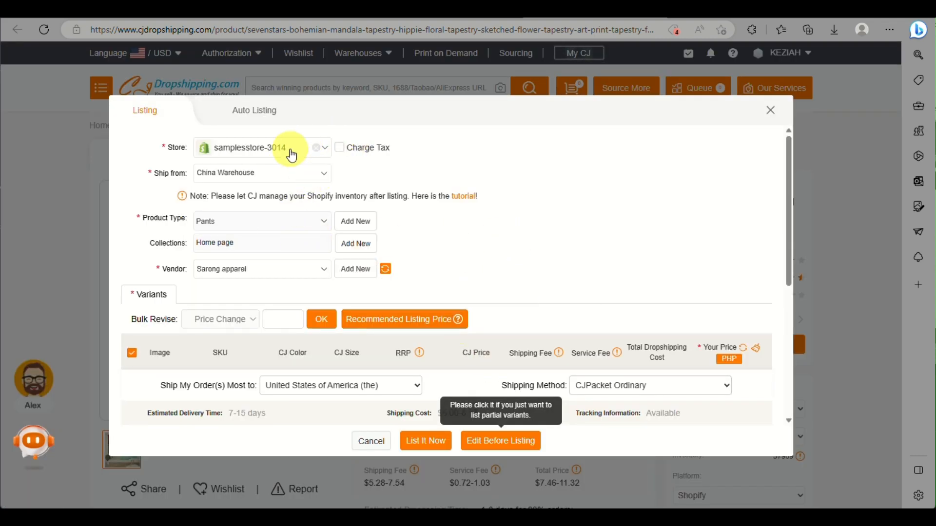
Step: Target the tapestry listing at the eBay store, shipping from China Warehouse, priced 13.75 USD
left_click(292, 155)
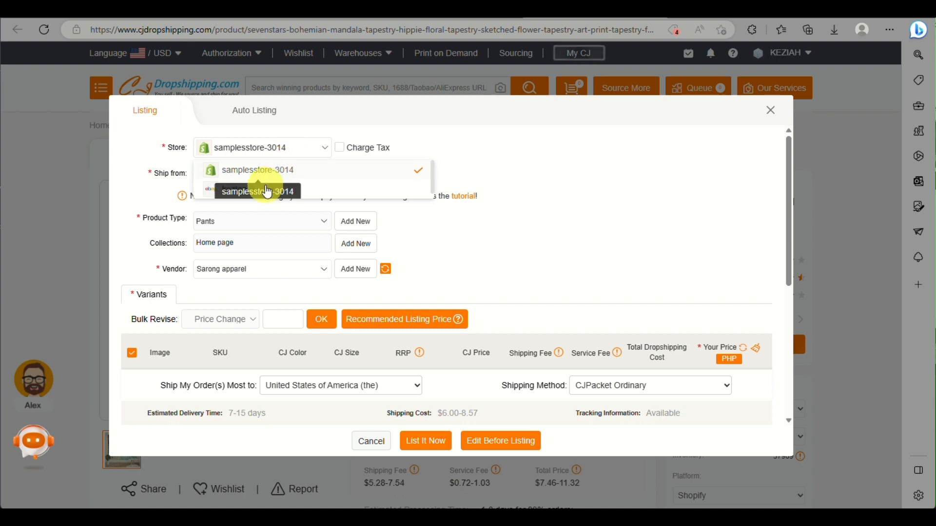
left_click(374, 188)
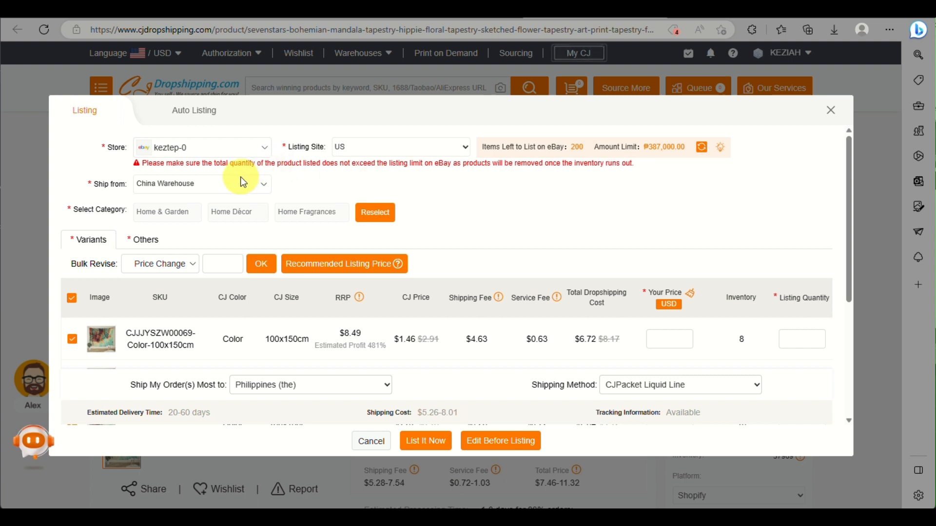
left_click(248, 186)
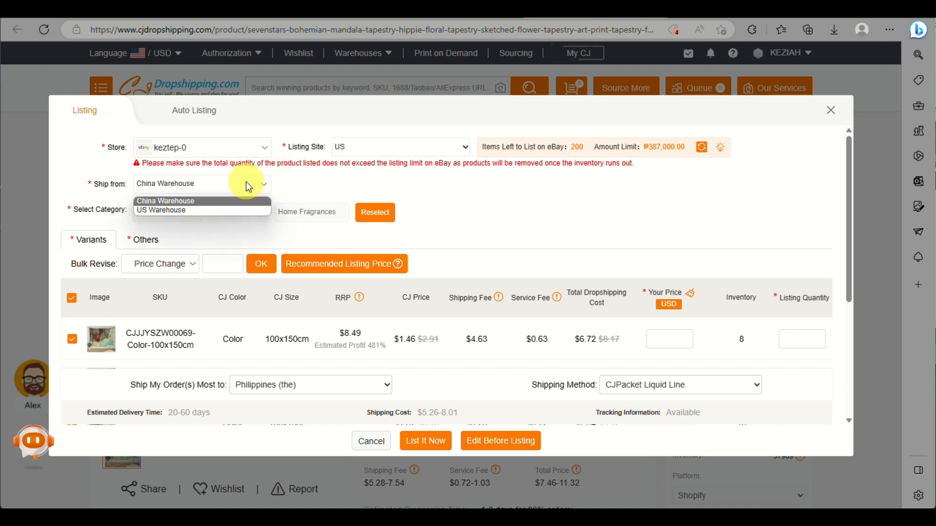
left_click(318, 177)
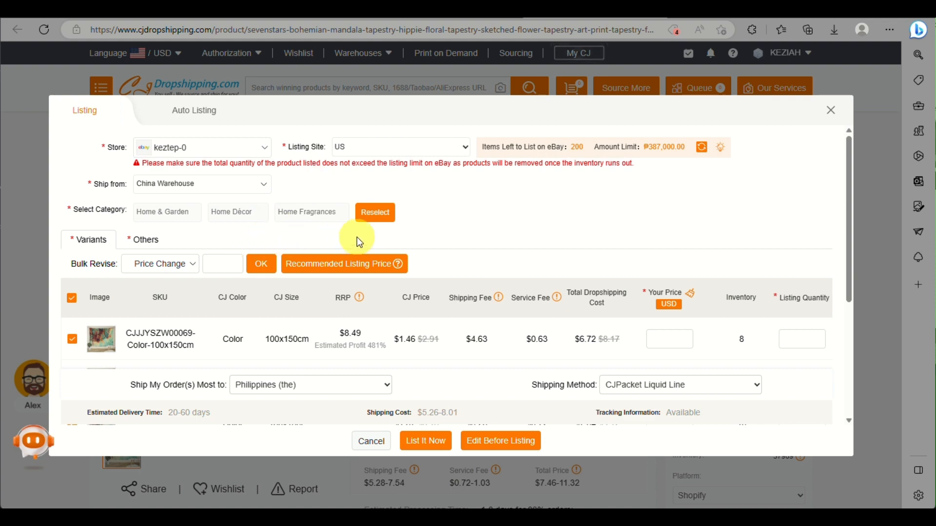
scroll(291, 227, "down", 2)
scroll(291, 227, "up", 2)
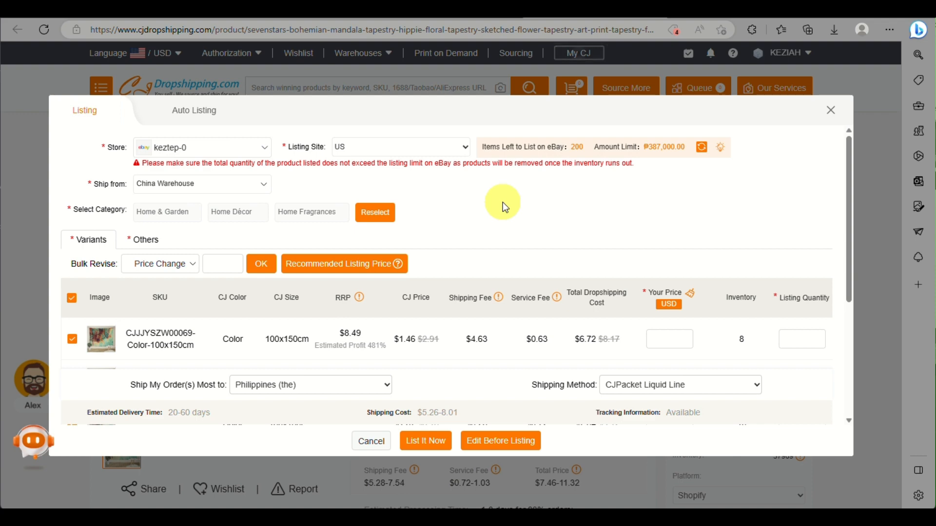
scroll(501, 203, "down", 2)
scroll(502, 203, "up", 2)
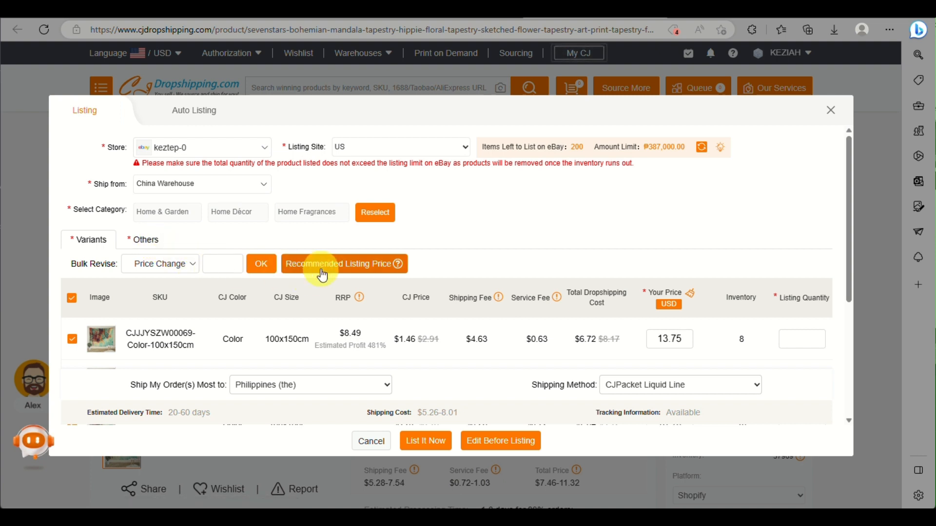
Step: Bulk-set the listing quantity of every tapestry variant to 1
left_click(189, 264)
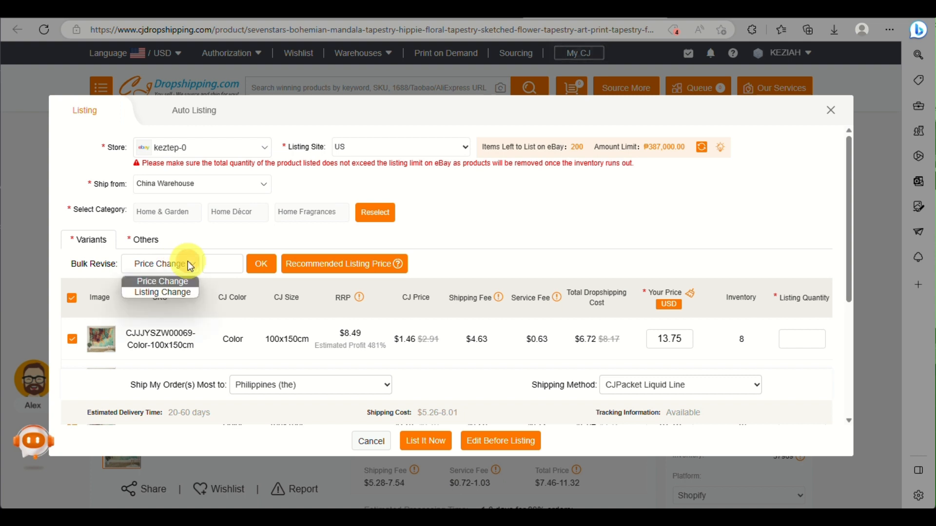
left_click(180, 289)
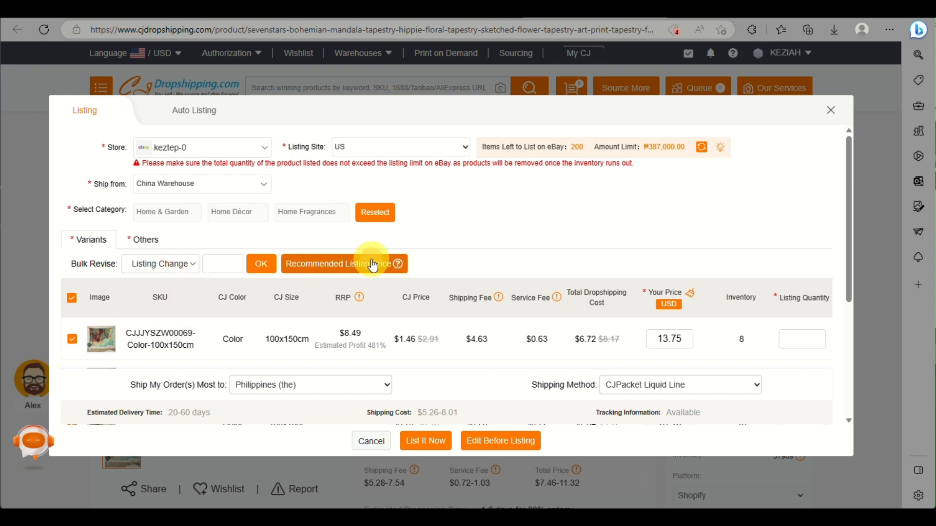
left_click(237, 263)
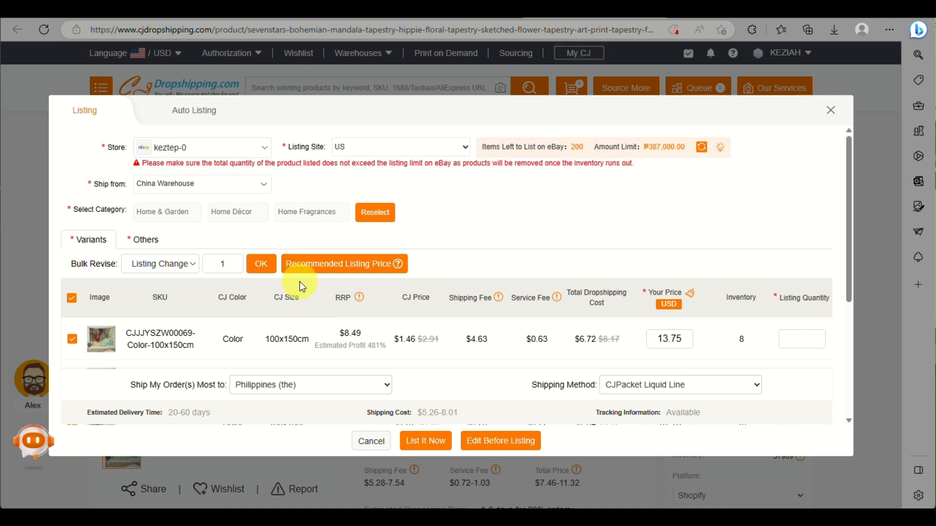
left_click(259, 265)
scroll(424, 329, "down", 5)
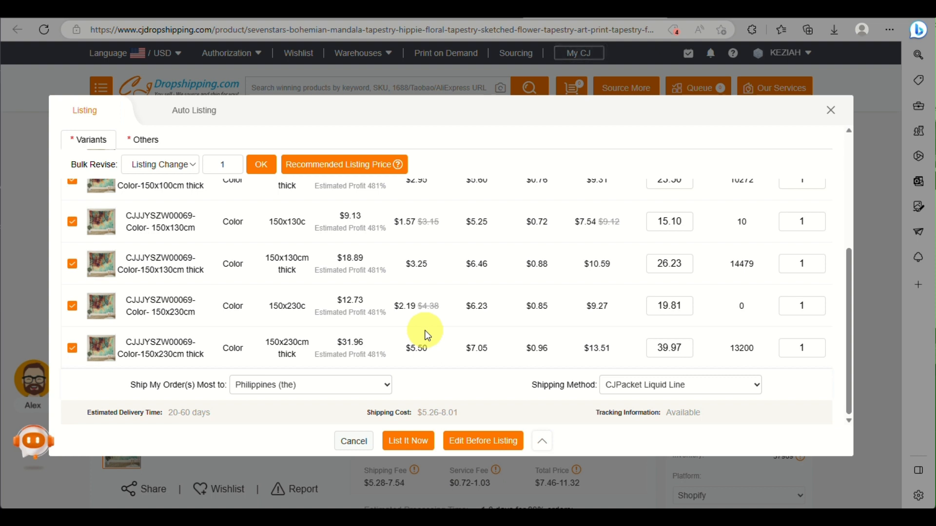
Step: In the full listing editor, shorten the title to 'Sevenstars Bohemian Mandala Tapestry' and target the eBay store
left_click(478, 444)
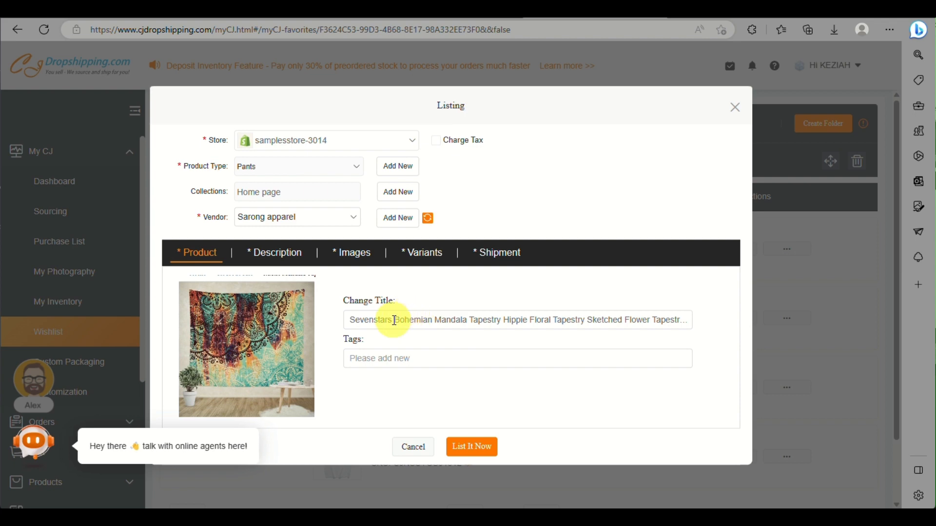
left_click(503, 319)
key("shift+End")
key("BackSpace")
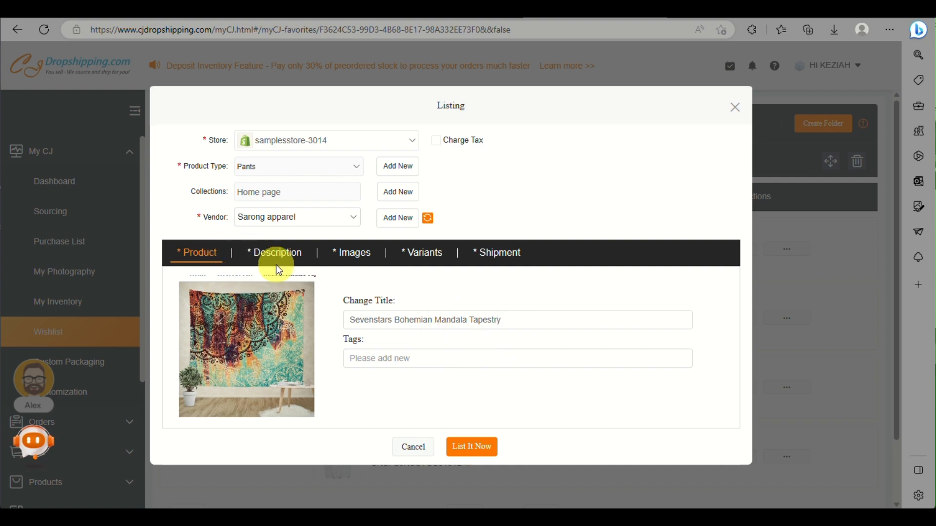
left_click(398, 141)
left_click(346, 175)
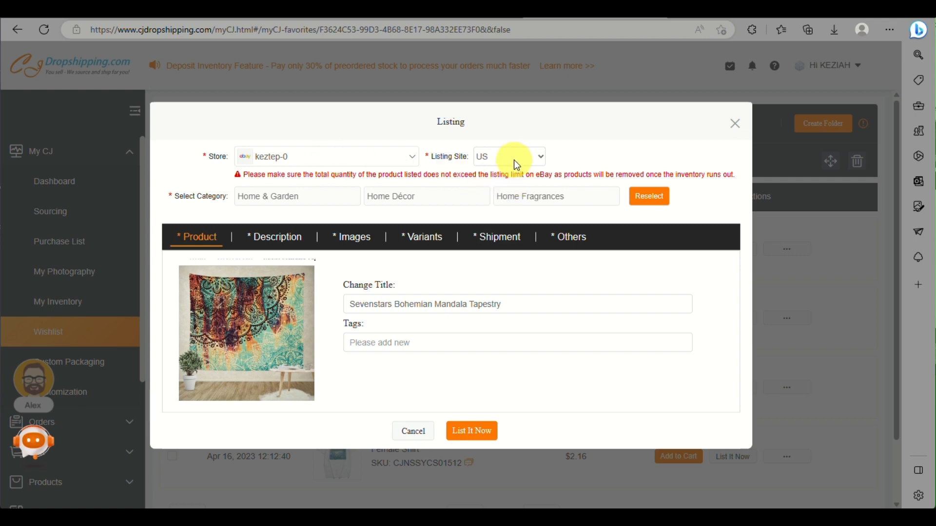
Step: Review the Description, Images, Variants and Shipment tabs, ending on the Variants pricing table ($10.59, $11.46, $13.51)
left_click(278, 243)
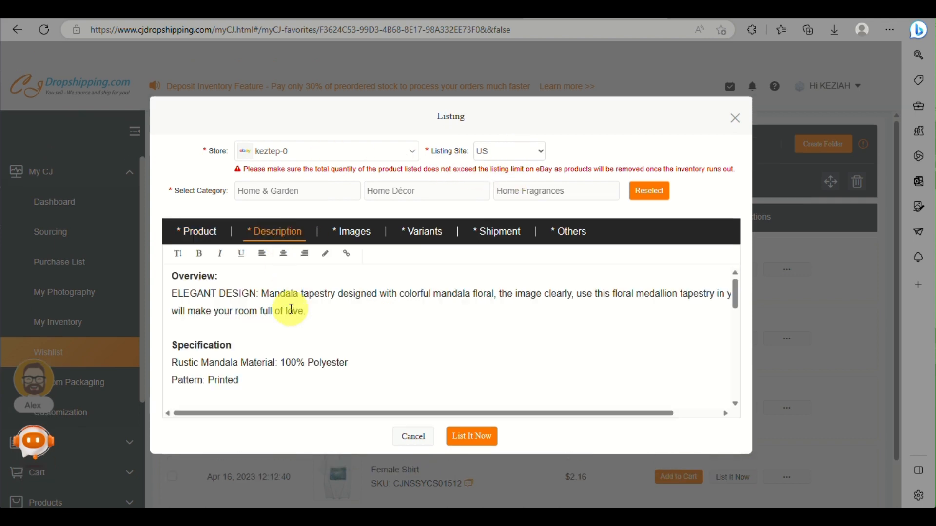
scroll(291, 312, "down", 5)
scroll(291, 315, "down", 3)
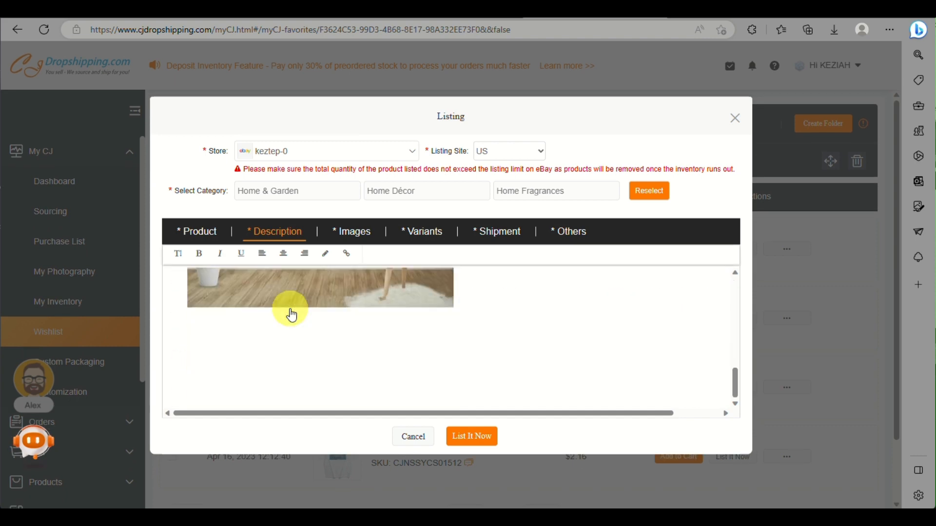
scroll(292, 312, "up", 8)
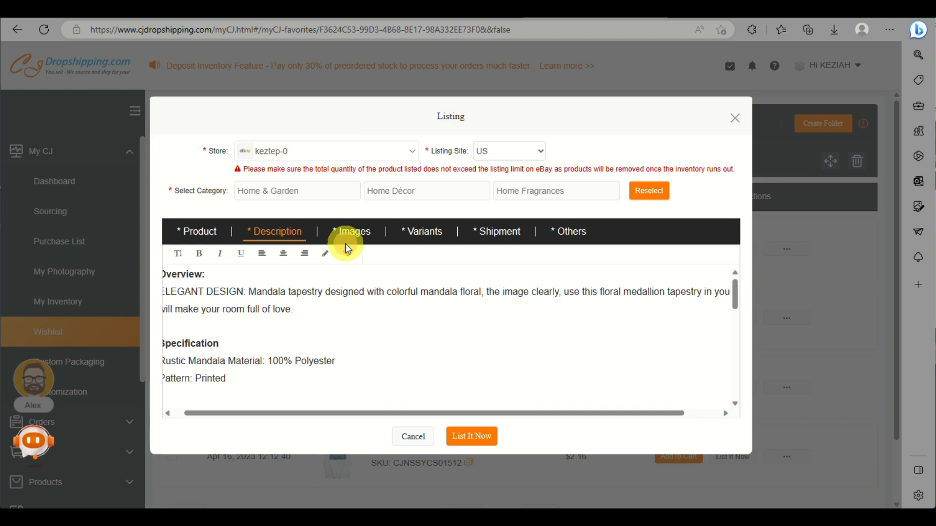
left_click(355, 238)
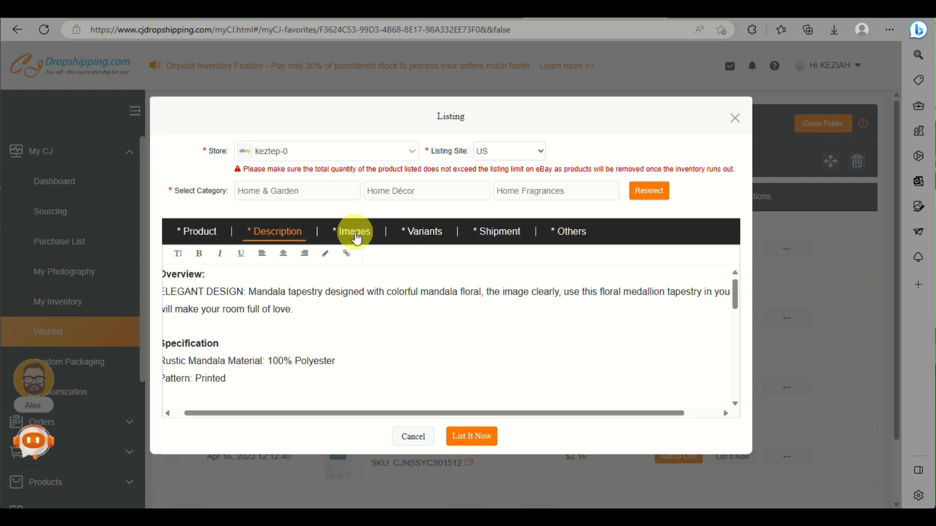
left_click(414, 227)
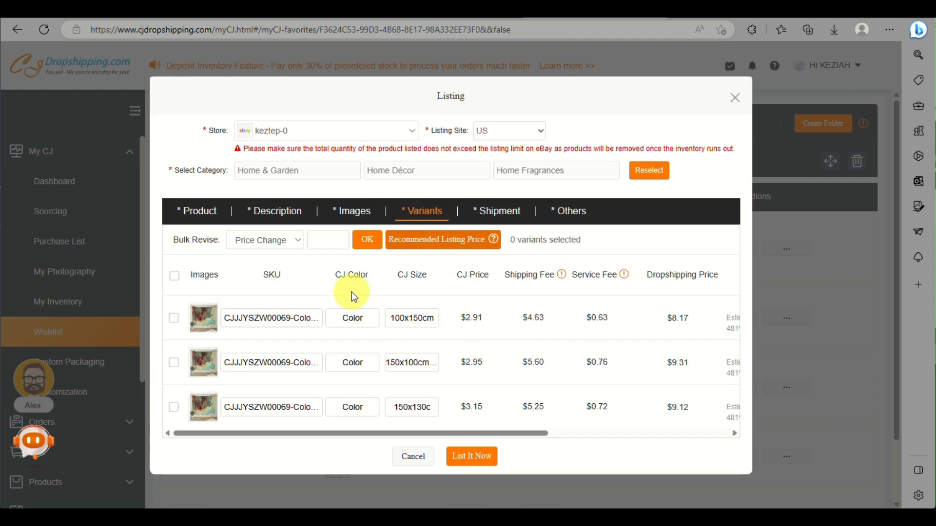
scroll(302, 383, "down", 4)
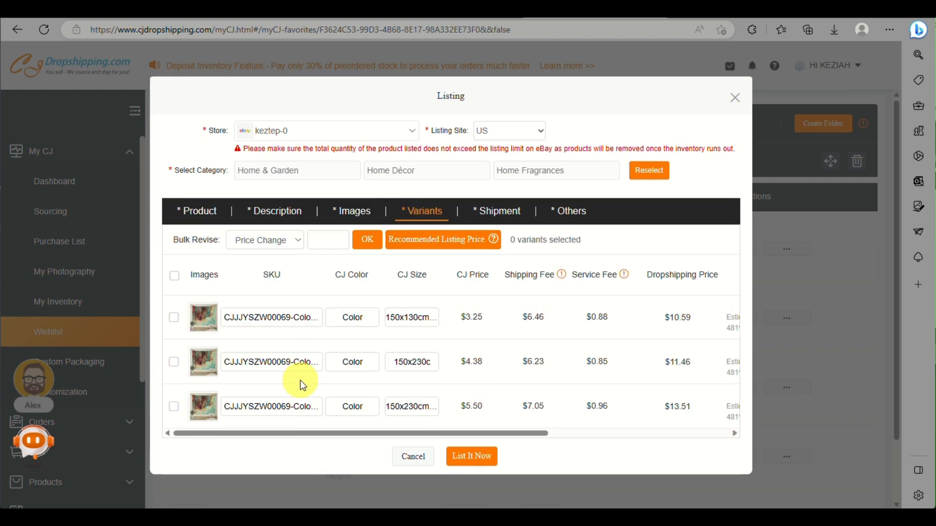
scroll(300, 380, "up", 3)
scroll(301, 380, "down", 3)
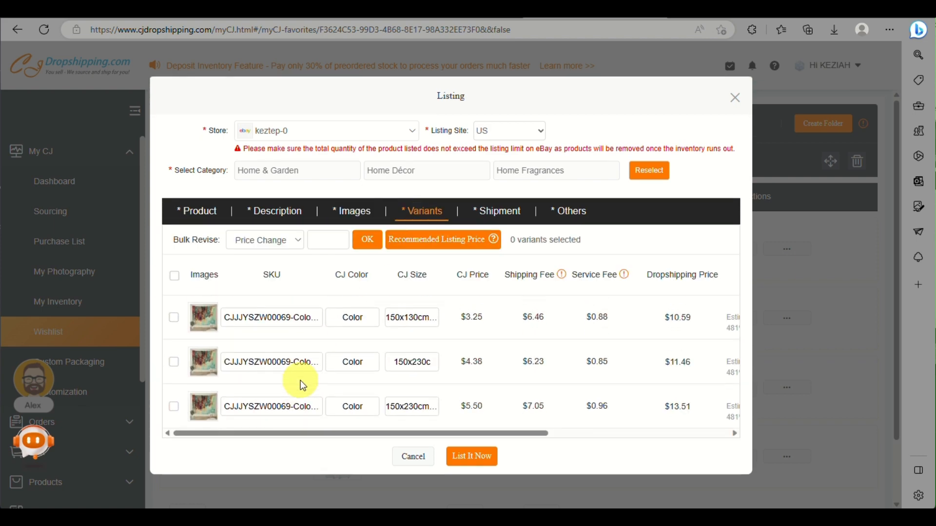
left_click(505, 221)
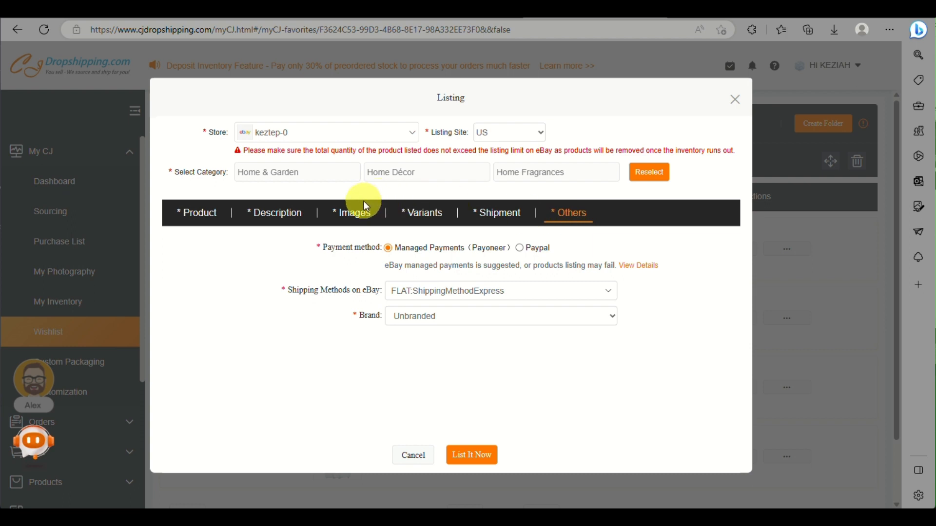
left_click(407, 211)
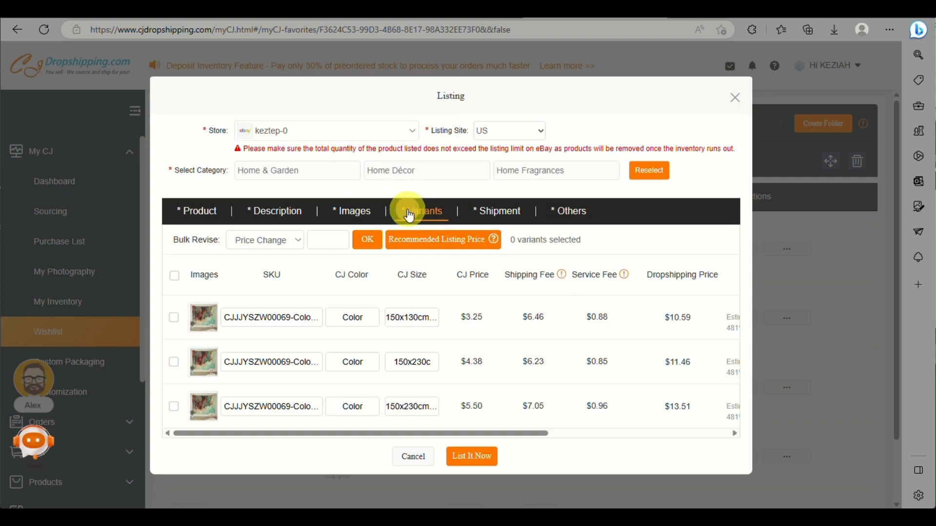
Step: Fill in recommended listing prices and bulk-set listing quantity 5 for all tapestry variants
scroll(319, 329, "up", 3)
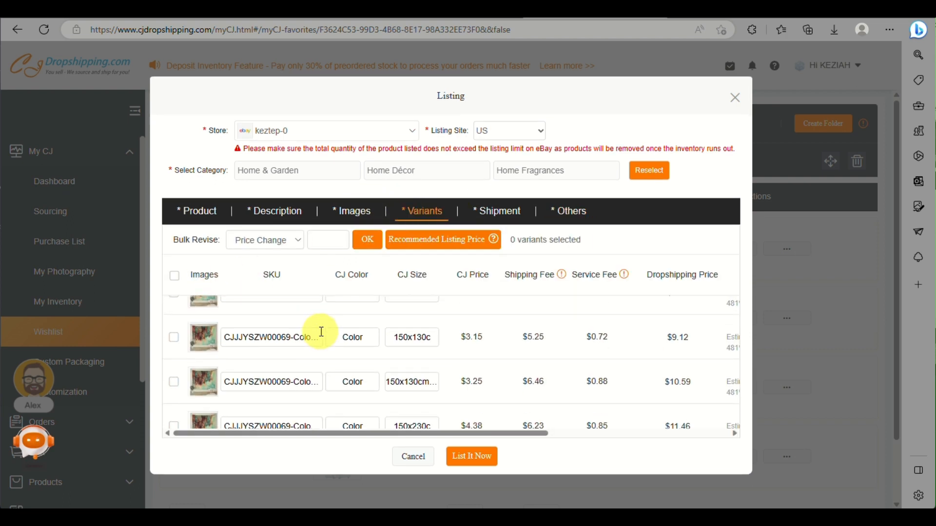
scroll(322, 336, "right", 5)
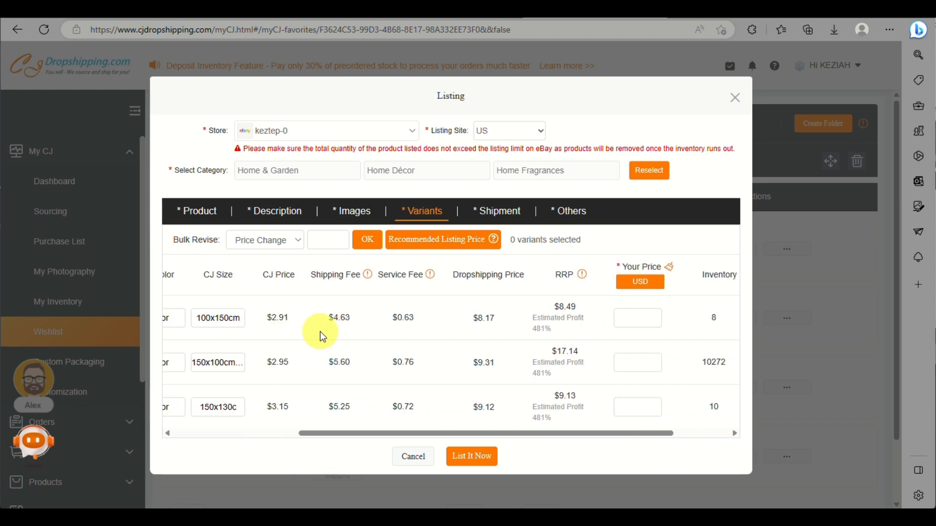
left_click(441, 239)
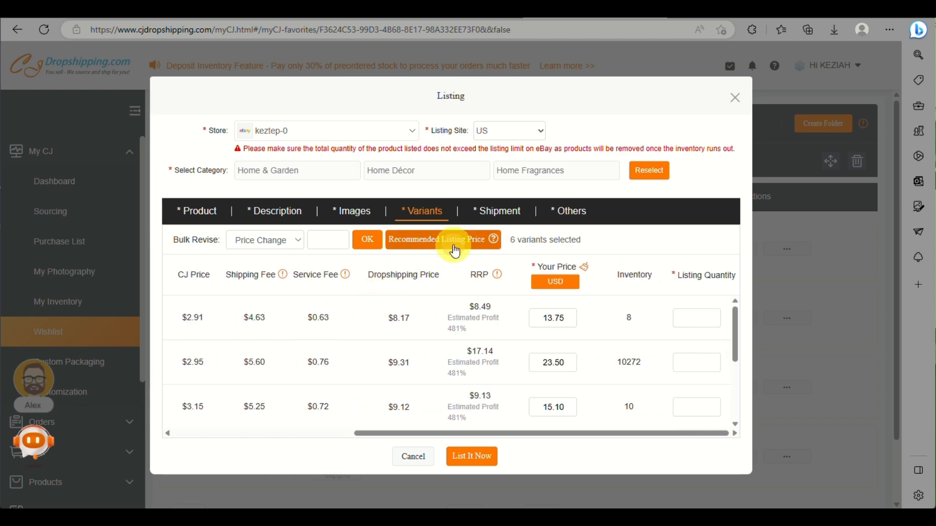
left_click(296, 243)
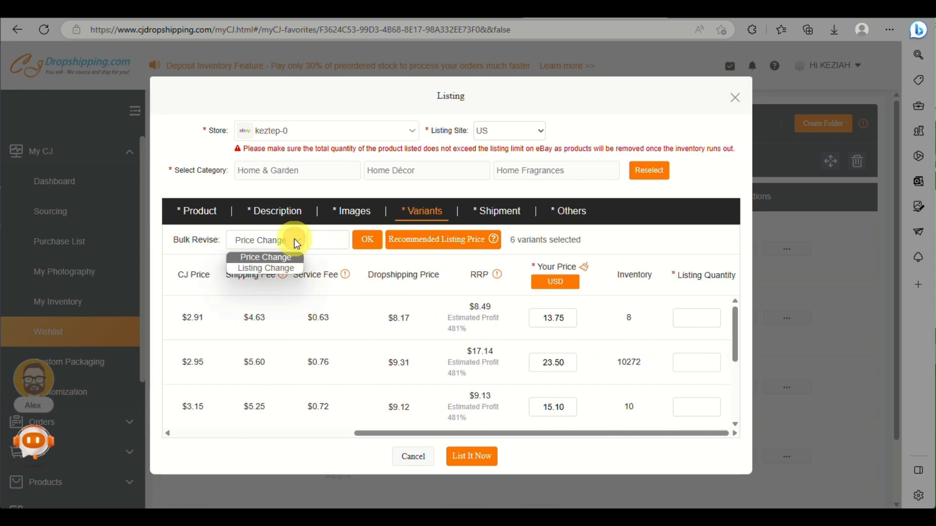
left_click(289, 266)
left_click(333, 245)
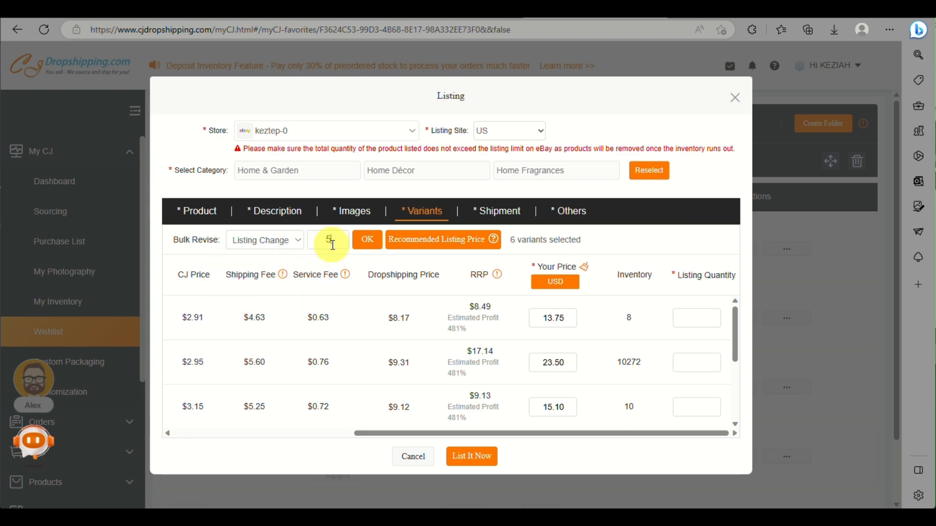
left_click(464, 459)
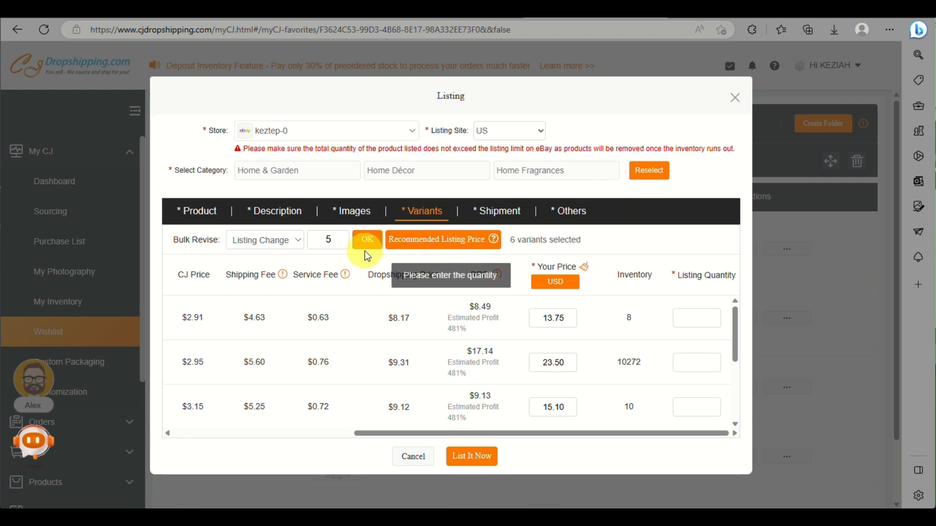
Step: Attempt the eBay listing, dismiss the failure error, and close the listing form
left_click(472, 456)
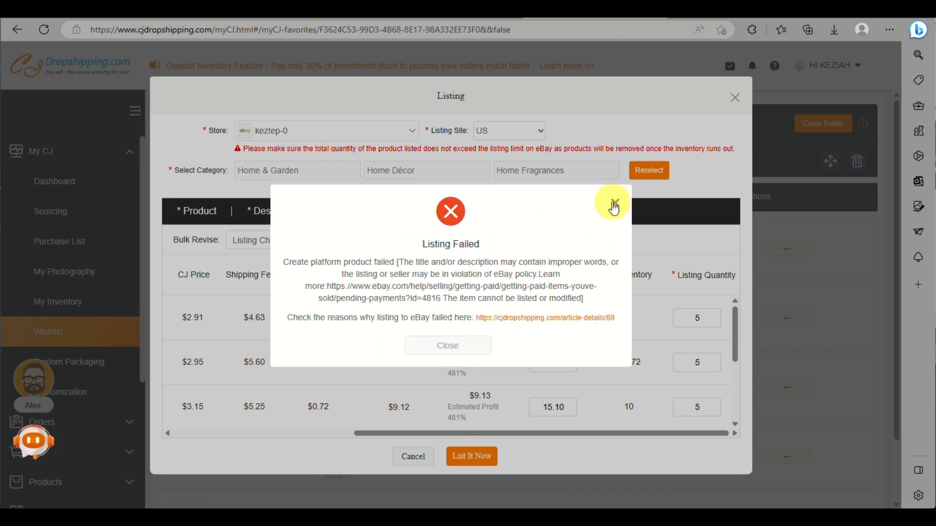
left_click(617, 202)
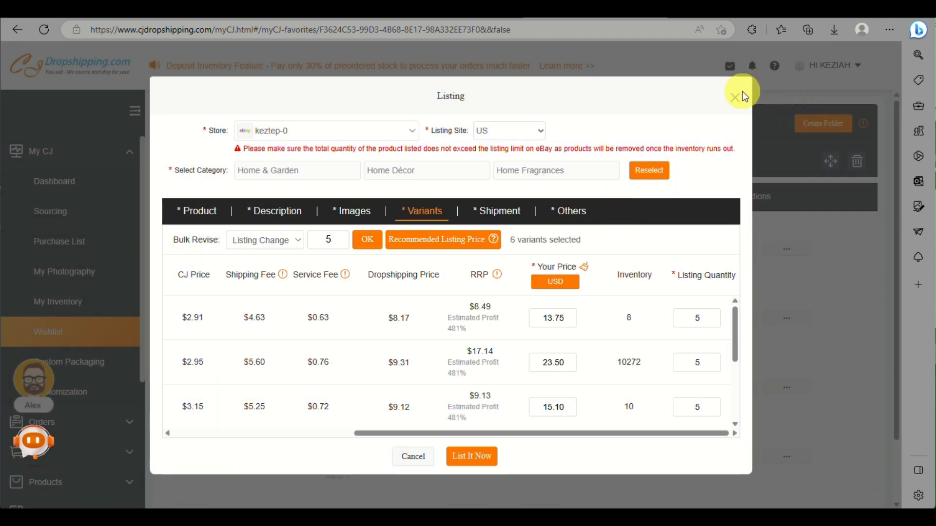
left_click(735, 97)
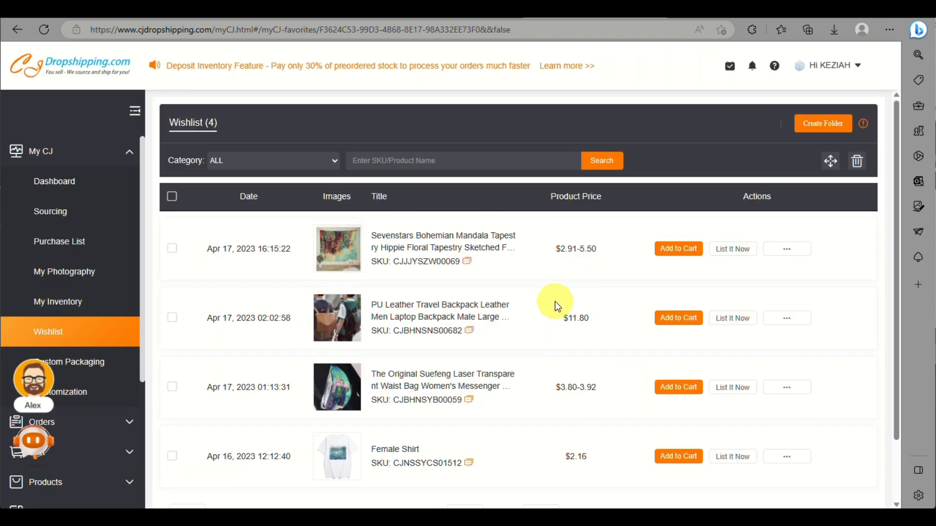
Step: Reopen the tapestry's eBay listing dialog from the Wishlist
left_click(744, 250)
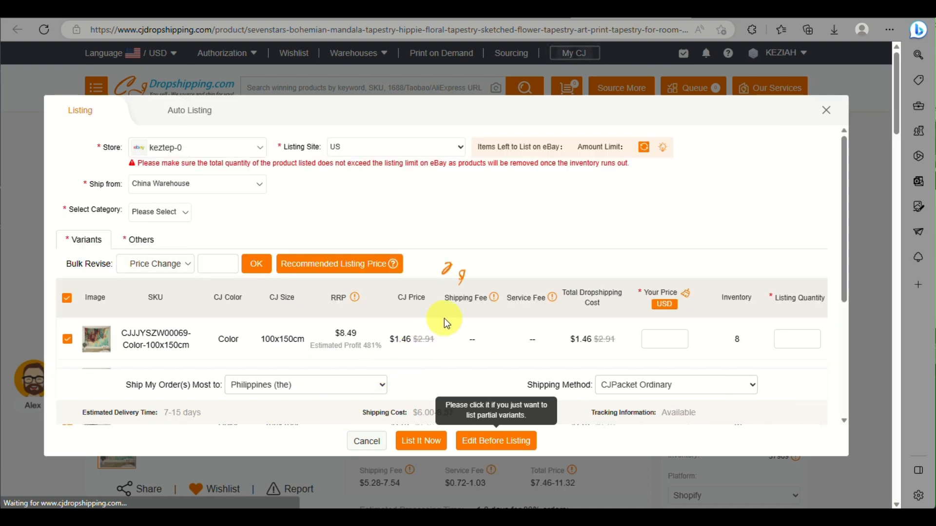
scroll(444, 317, "down", 10)
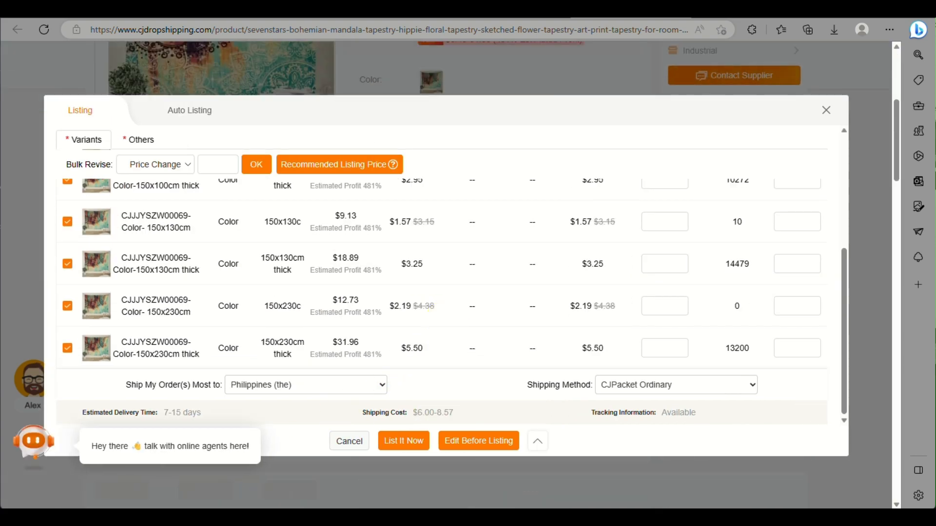
left_click(403, 441)
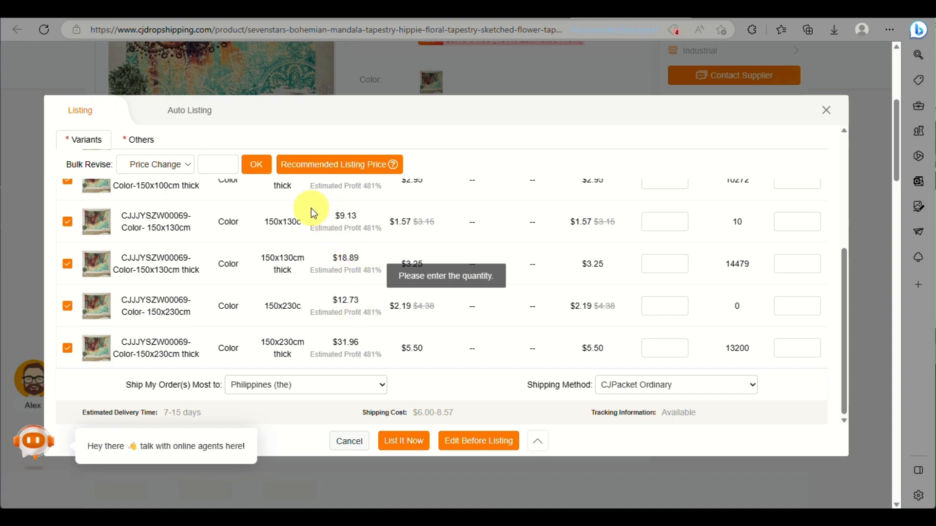
Step: Fill in recommended prices, bulk-set listing quantity 10 for every variant, and attempt the eBay listing
left_click(314, 167)
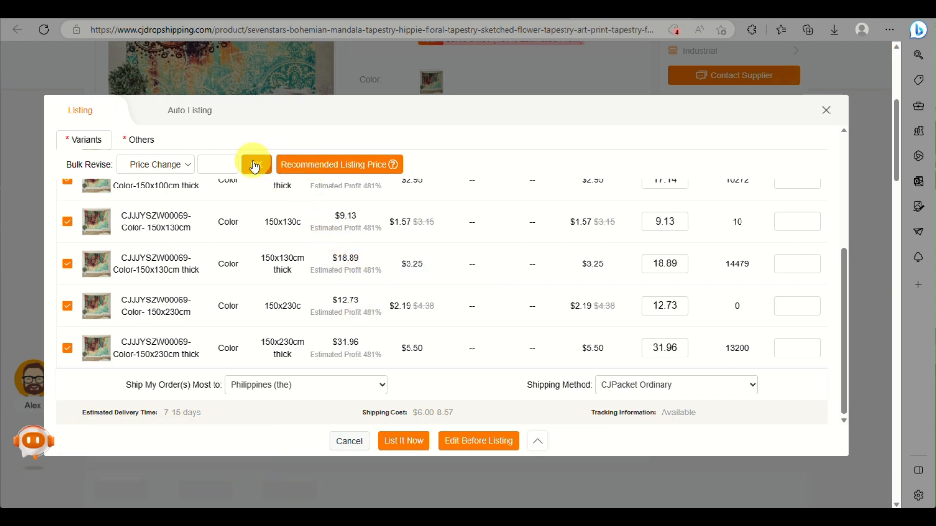
left_click(189, 168)
left_click(171, 191)
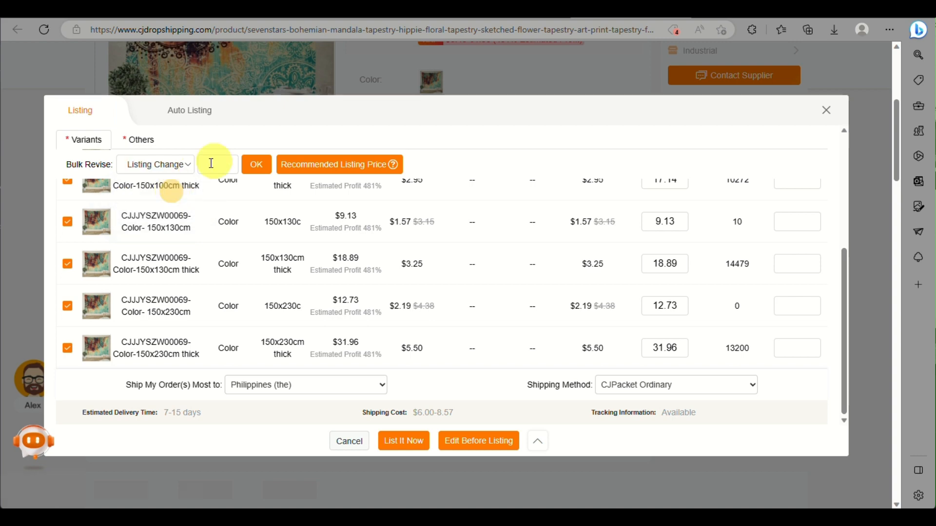
left_click(217, 162)
type("10")
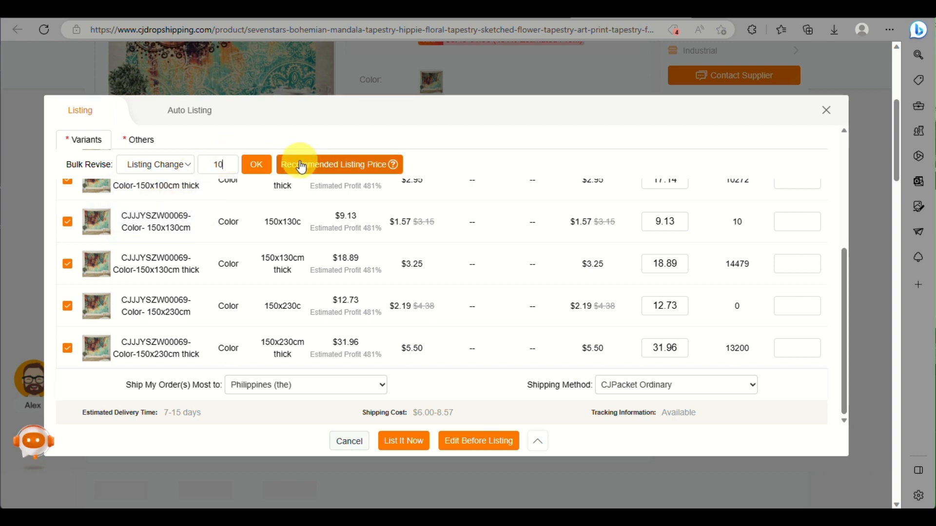
left_click(257, 168)
scroll(355, 382, "down", 3)
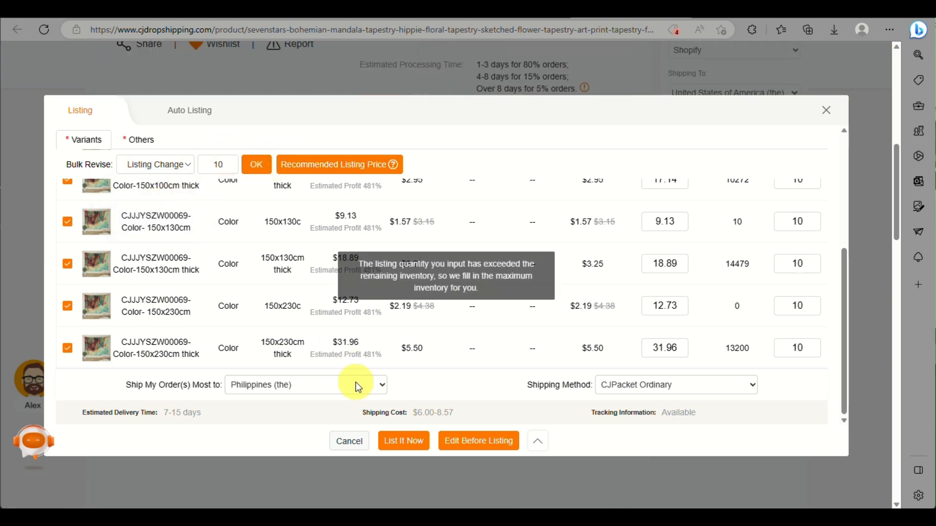
left_click(412, 437)
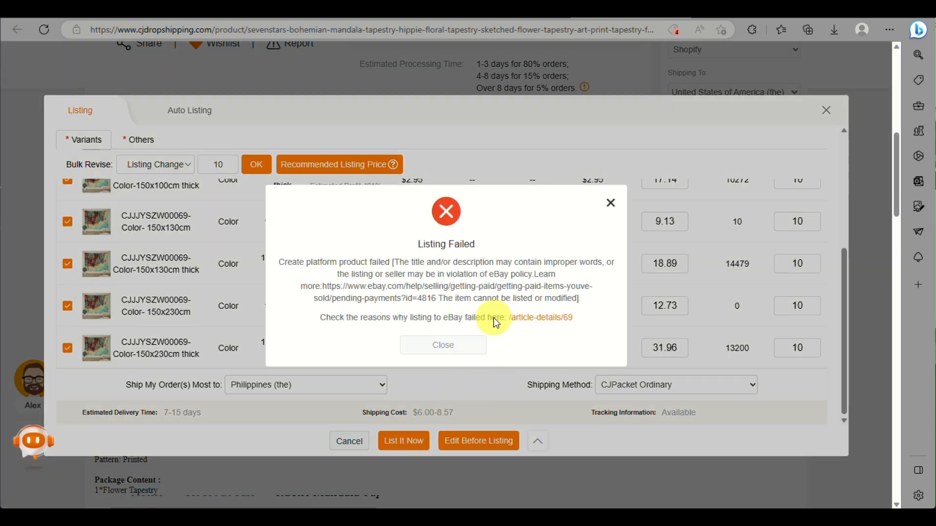
Step: Dismiss the error and exclude the out-of-stock 150x230c and 100x150cm variants from the listing
left_click(609, 205)
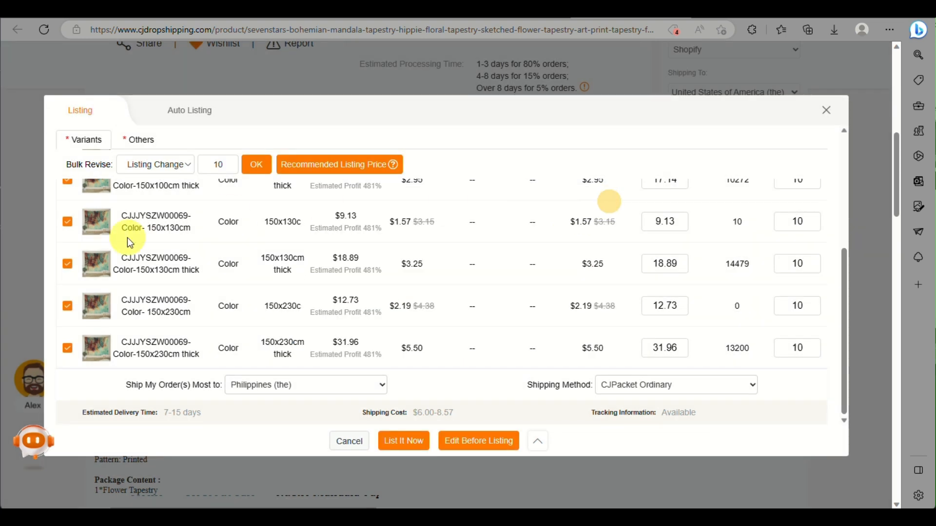
left_click(68, 263)
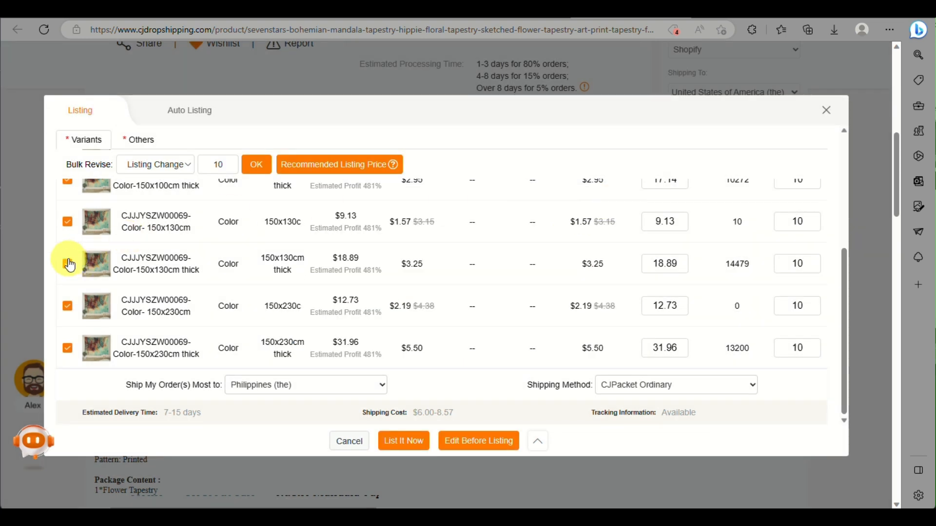
left_click(70, 309)
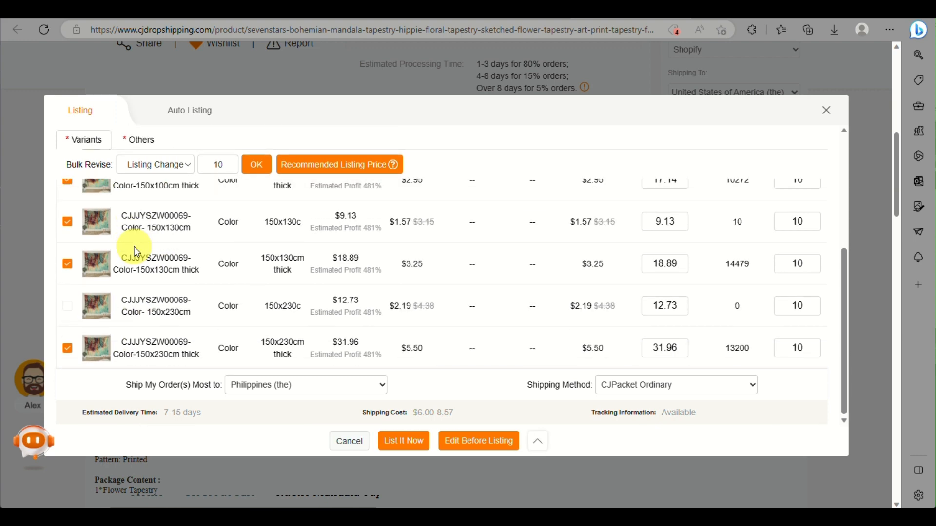
left_click(71, 324)
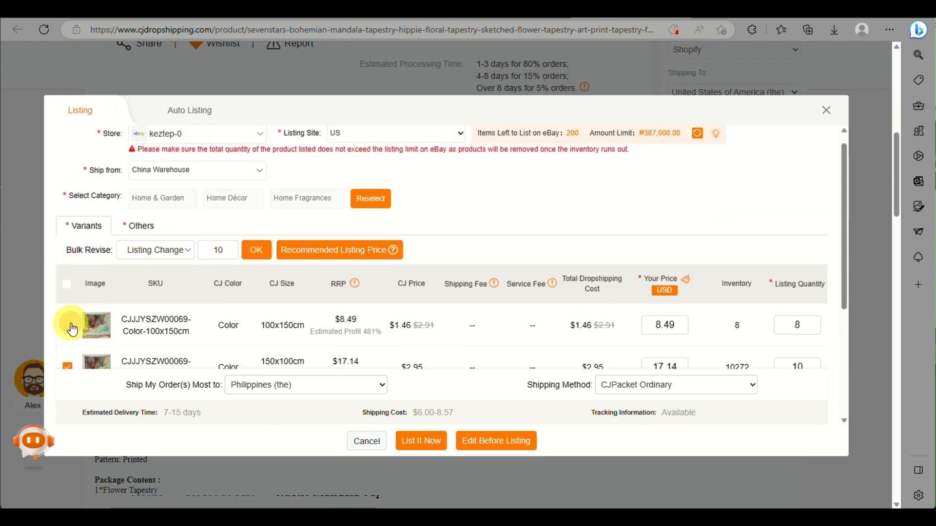
scroll(72, 324, "down", 5)
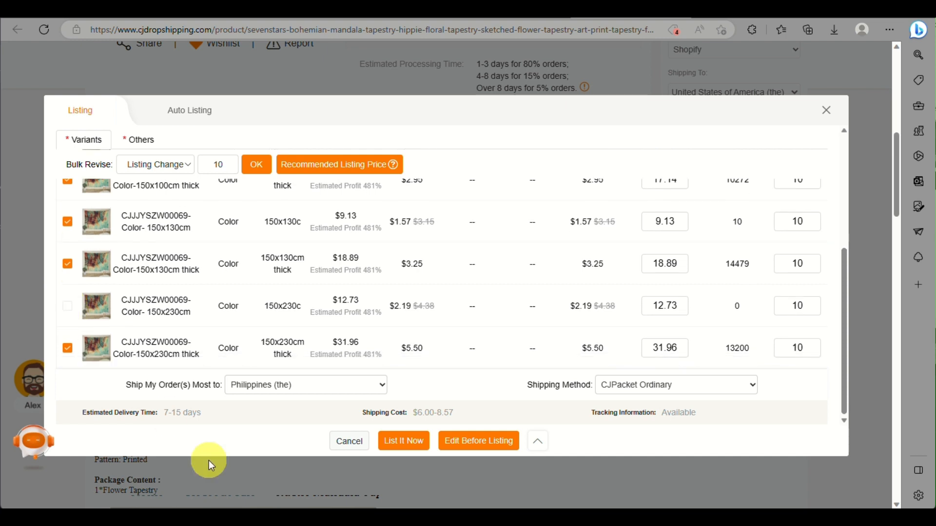
Step: Retry listing the remaining variants on eBay, dismiss the failure error, and close the form
left_click(407, 439)
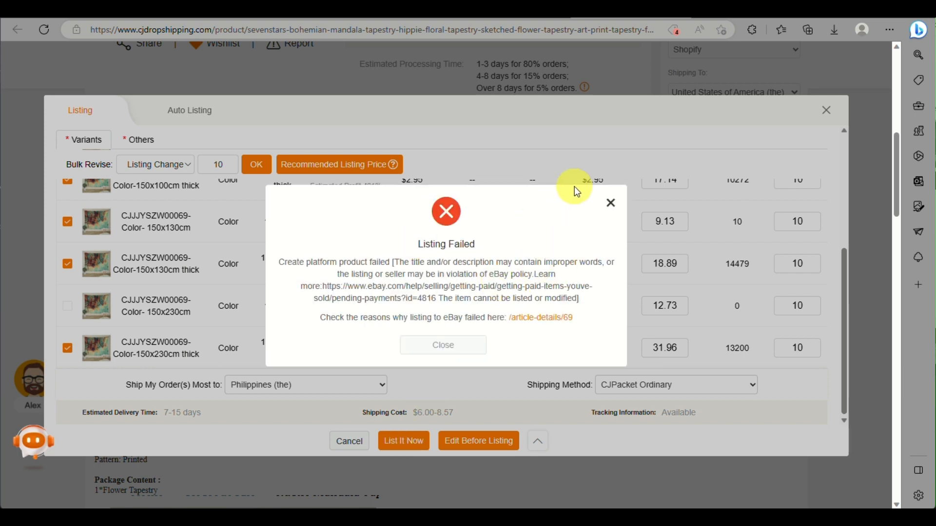
left_click(610, 203)
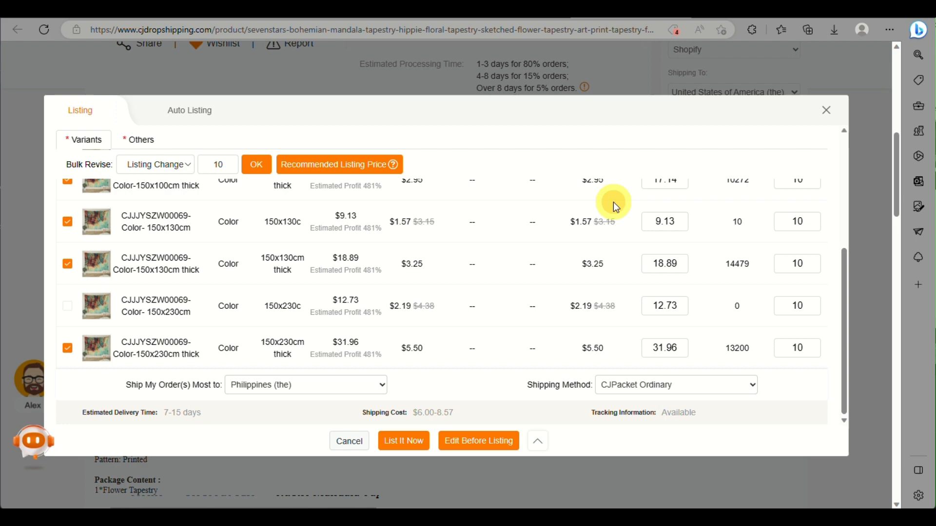
left_click(827, 109)
scroll(358, 247, "up", 6)
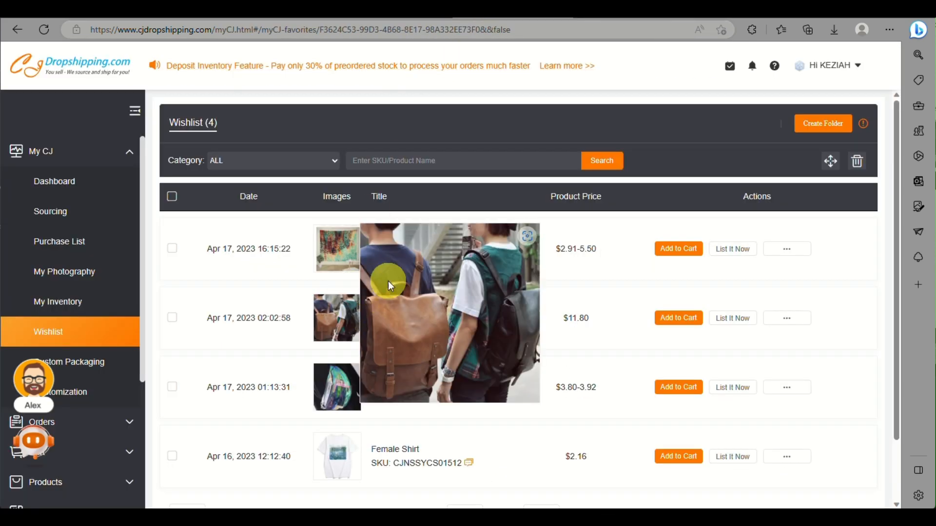
Step: Look over the Sevenstars tapestry entry, SKU CJJJYSZW00069, at the top of the Wishlist
mouse_move(432, 261)
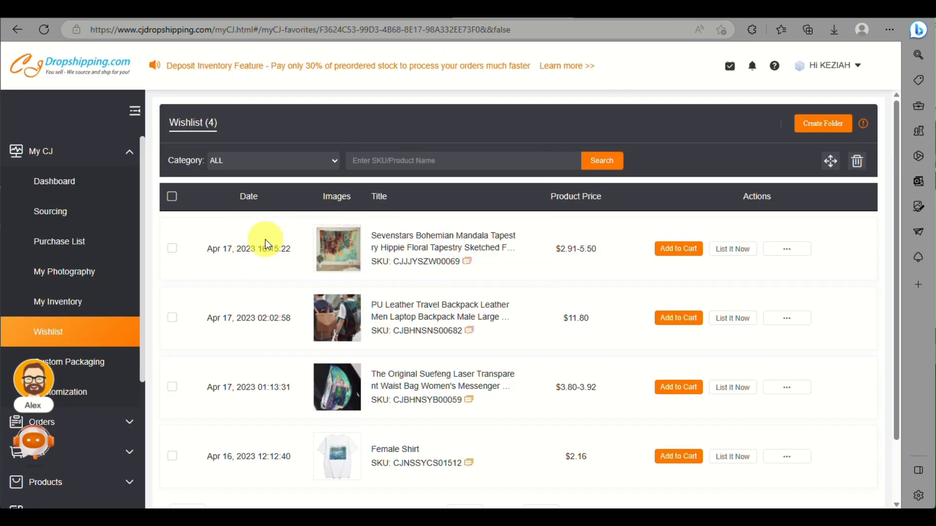
scroll(265, 239, "up", 5)
scroll(265, 239, "down", 1)
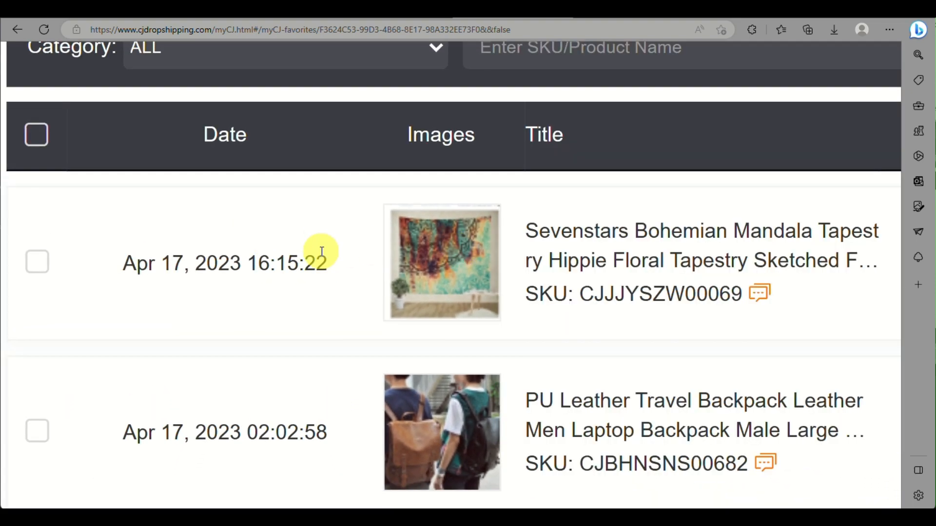
left_click_drag(321, 261, 271, 298)
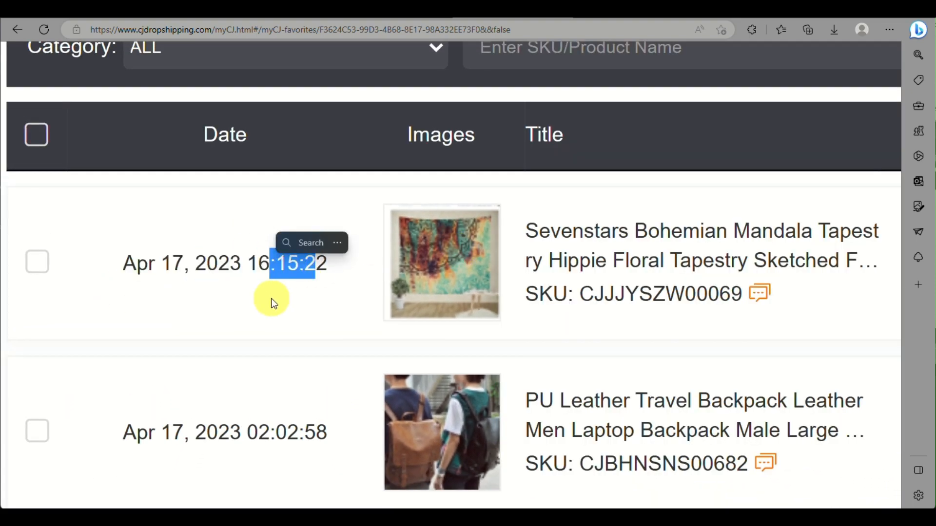
left_click(271, 299)
scroll(390, 191, "down", 5)
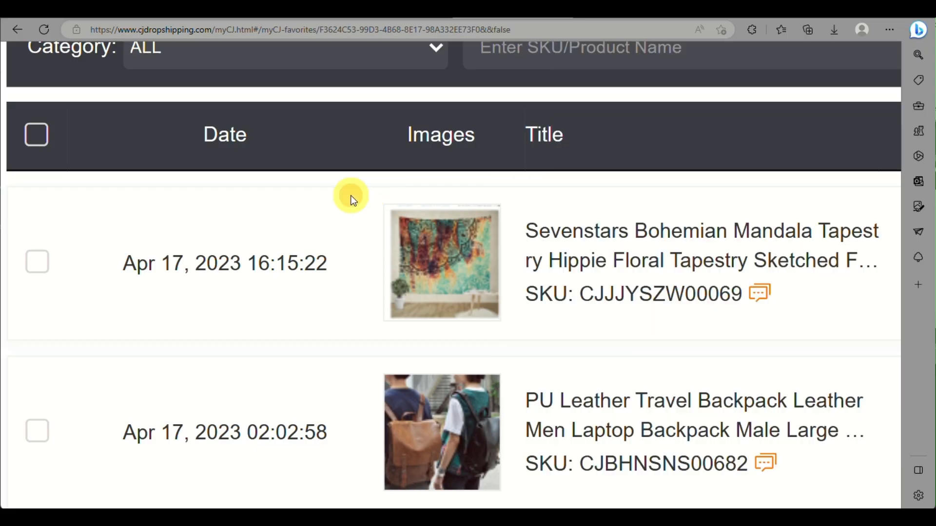